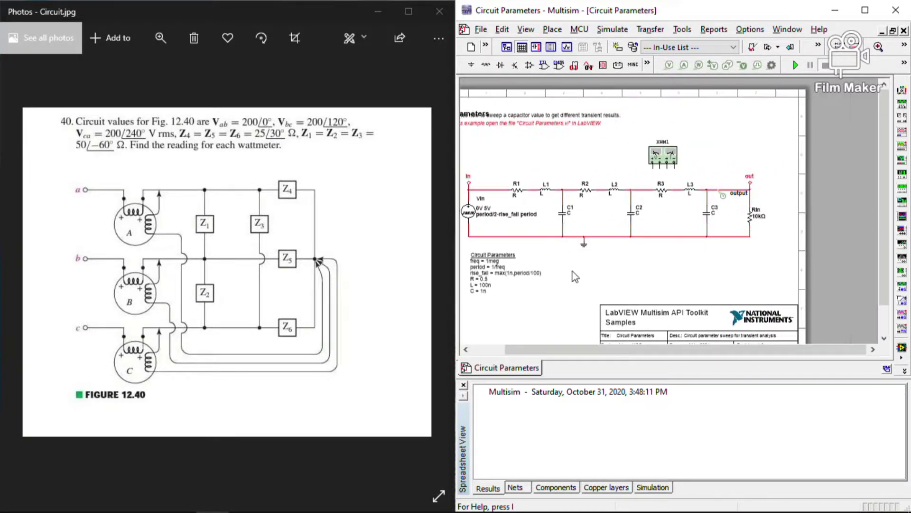
Create a new blank design, Design1.
{"action": "scroll", "coordinate": [575, 277], "scroll_direction": "down", "scroll_amount": 1}
{"action": "scroll", "coordinate": [584, 266], "scroll_direction": "up", "scroll_amount": 1}
{"action": "scroll", "coordinate": [662, 264], "scroll_direction": "down", "scroll_amount": 1}
{"action": "scroll", "coordinate": [744, 179], "scroll_direction": "up", "scroll_amount": 1}
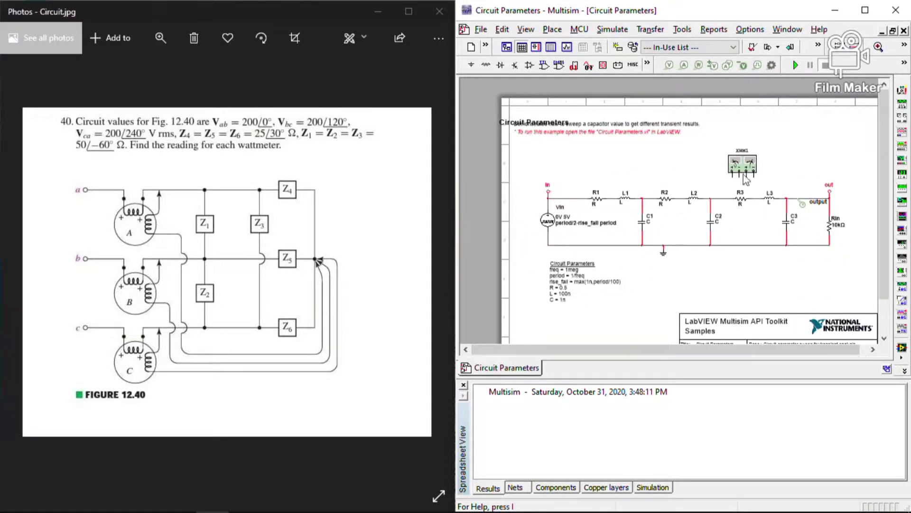
{"action": "left_click", "coordinate": [481, 29]}
{"action": "left_click", "coordinate": [500, 42]}
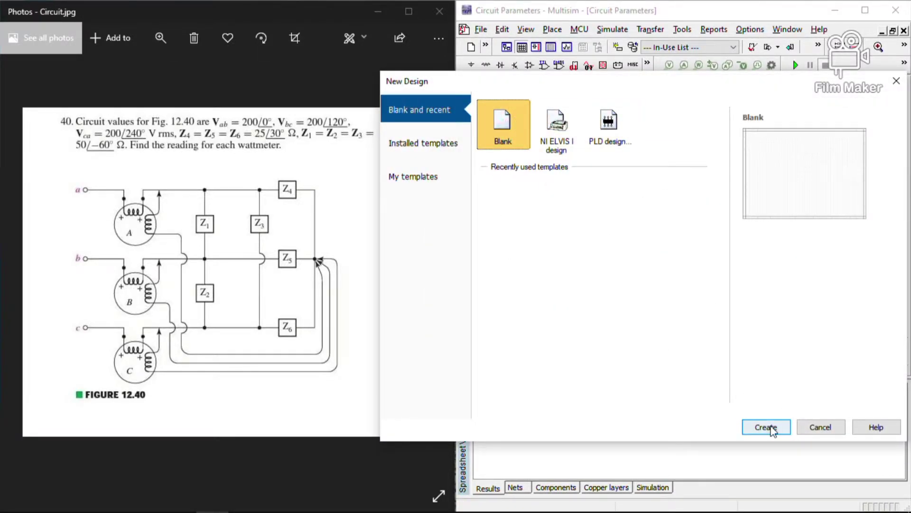
{"action": "left_click", "coordinate": [767, 427]}
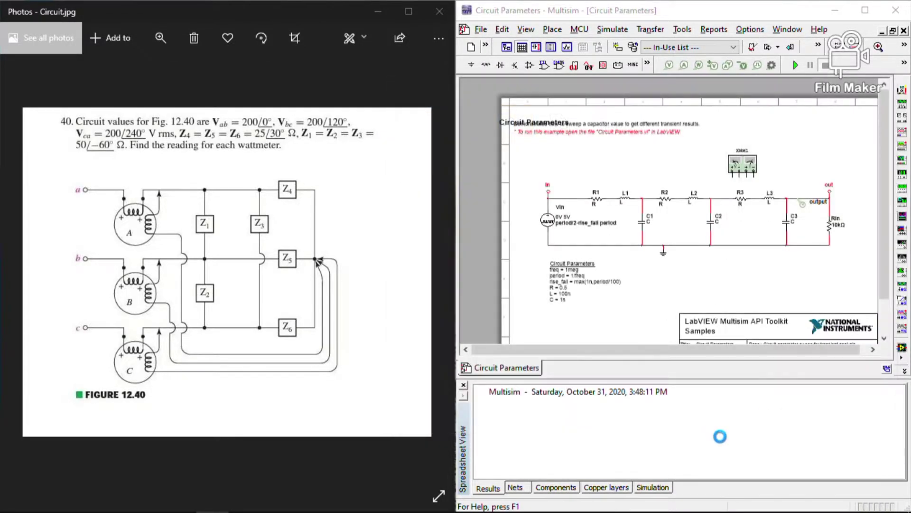
Close the Circuit Parameters sample and pan the blank Design1 sheet.
{"action": "left_click", "coordinate": [524, 368]}
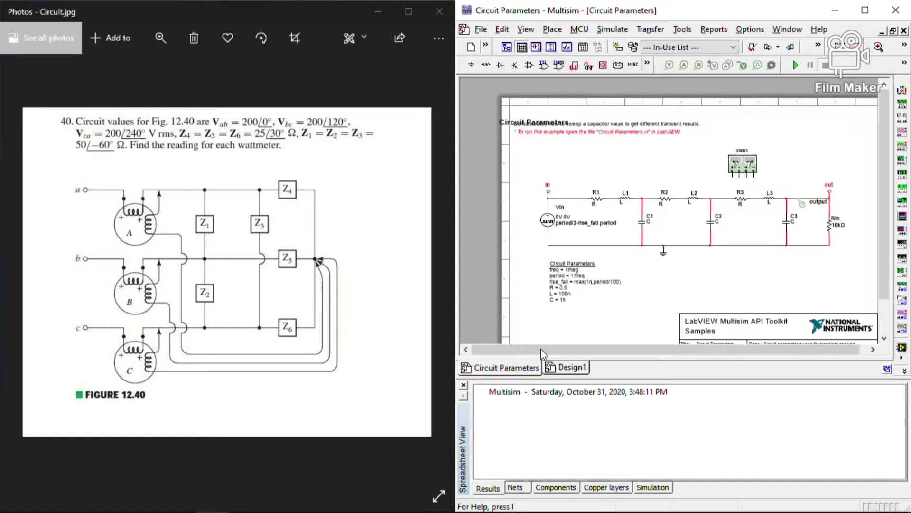
{"action": "left_click", "coordinate": [904, 30]}
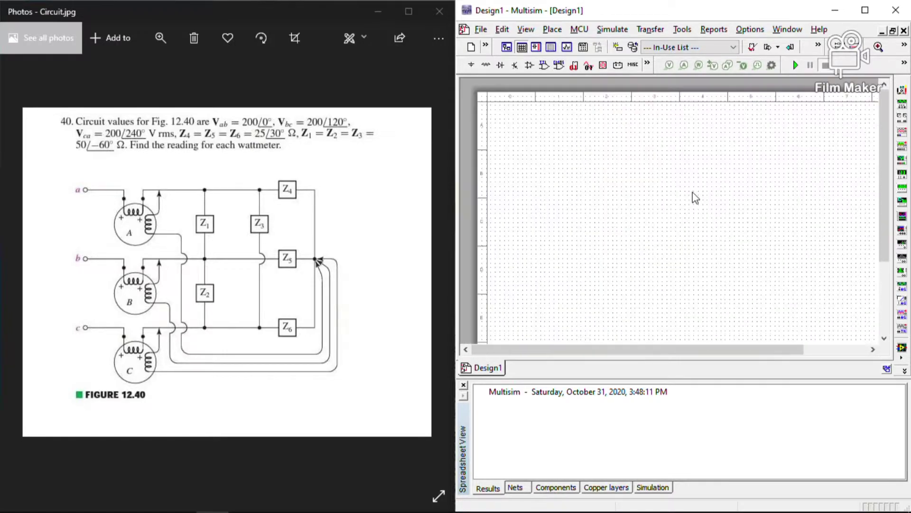
{"action": "scroll", "coordinate": [693, 192], "scroll_direction": "down", "scroll_amount": 2}
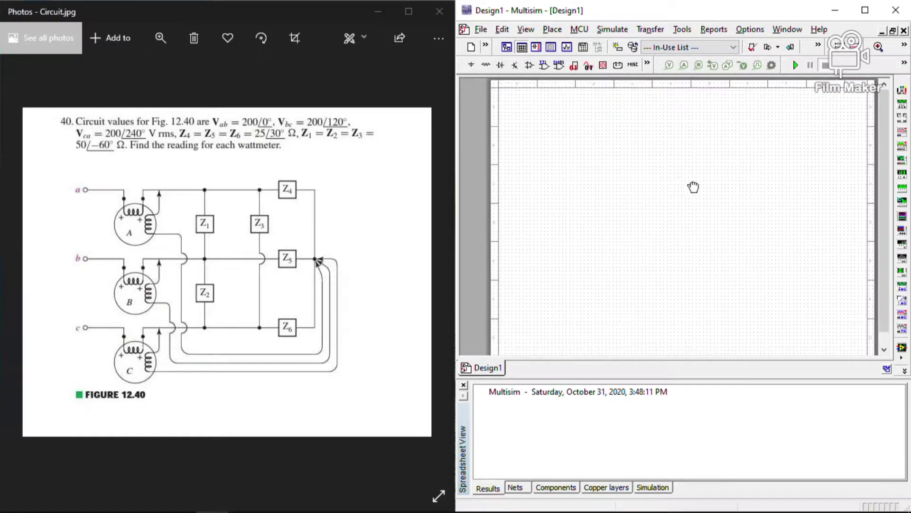
{"action": "left_click_drag", "start_coordinate": [693, 187], "coordinate": [677, 189]}
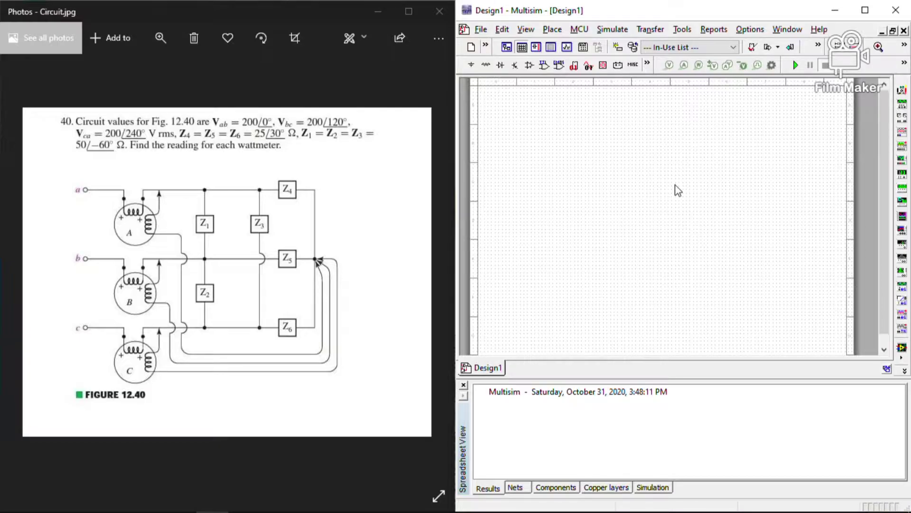
{"action": "key", "text": "ctrl+w"}
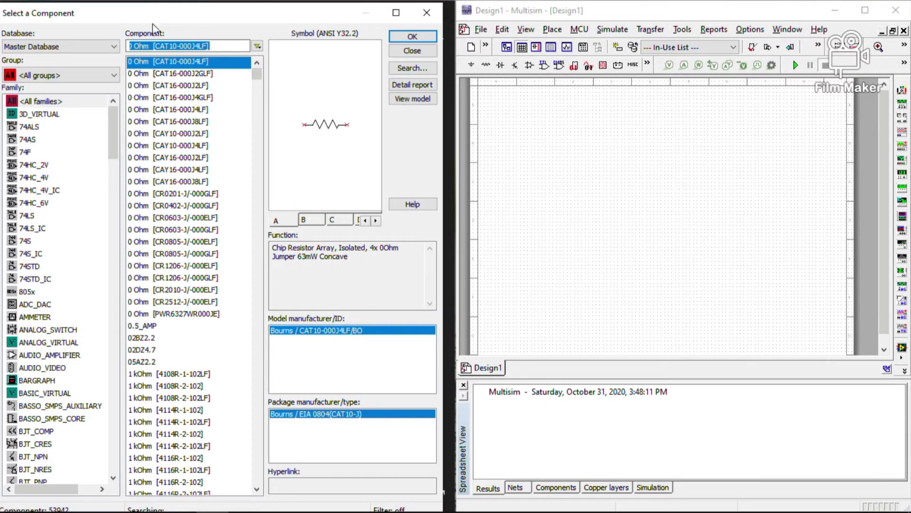
Choose the A-jB_BLOCK from the Basic group's Z_LOAD family for placement.
{"action": "left_click", "coordinate": [66, 75]}
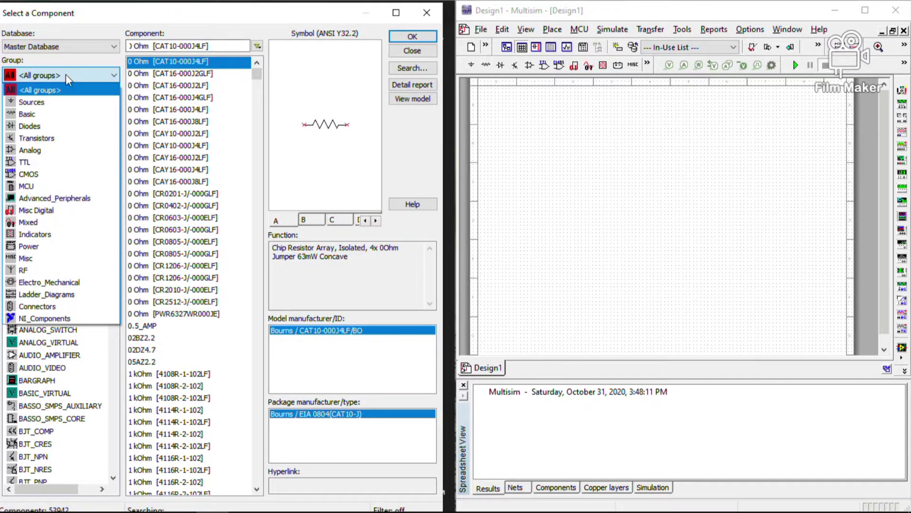
{"action": "left_click", "coordinate": [57, 116]}
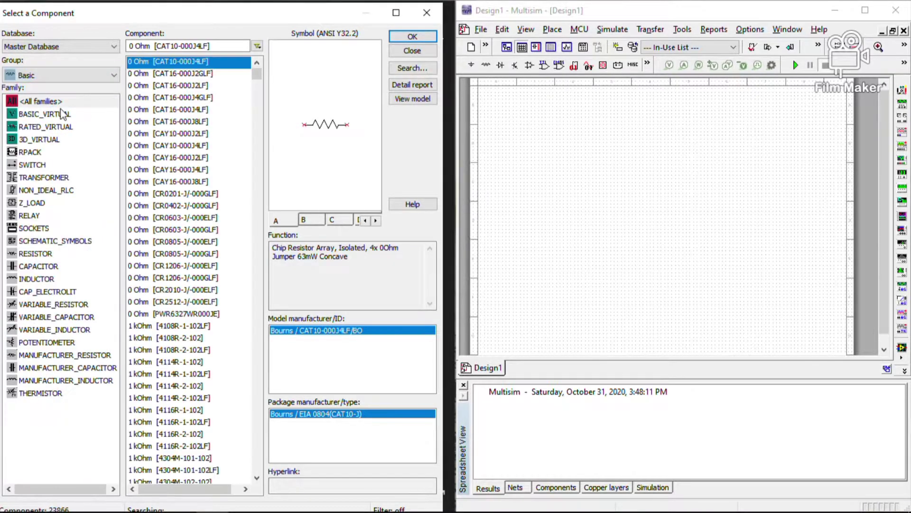
{"action": "left_click", "coordinate": [31, 203]}
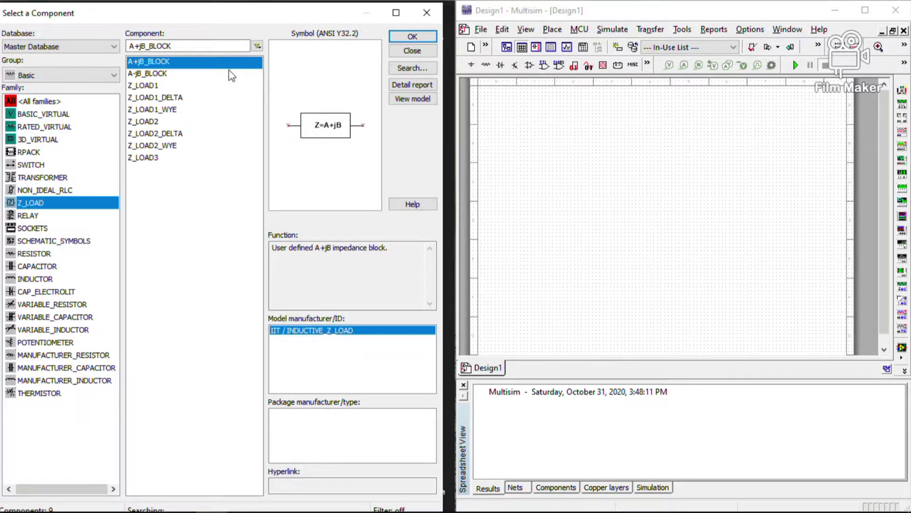
{"action": "left_click", "coordinate": [167, 74]}
{"action": "left_click", "coordinate": [170, 86]}
{"action": "left_click", "coordinate": [176, 98]}
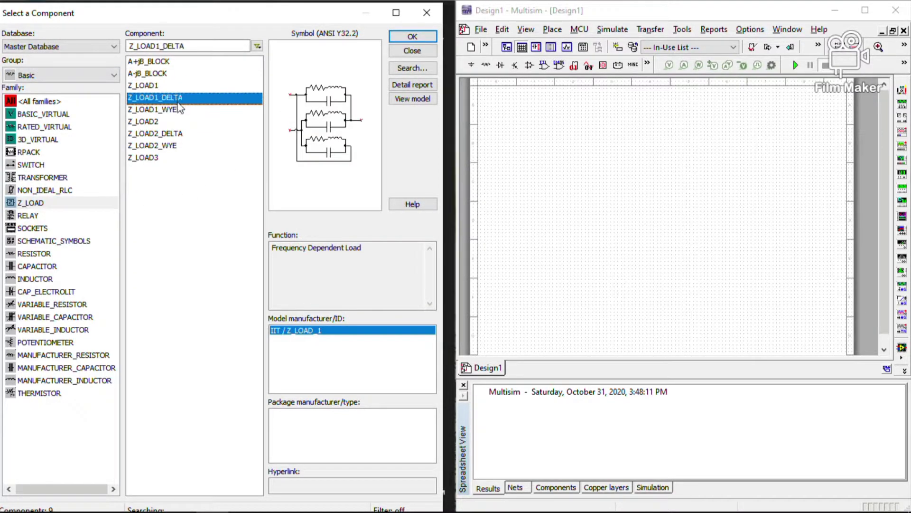
{"action": "left_click", "coordinate": [180, 110]}
{"action": "left_click", "coordinate": [181, 122]}
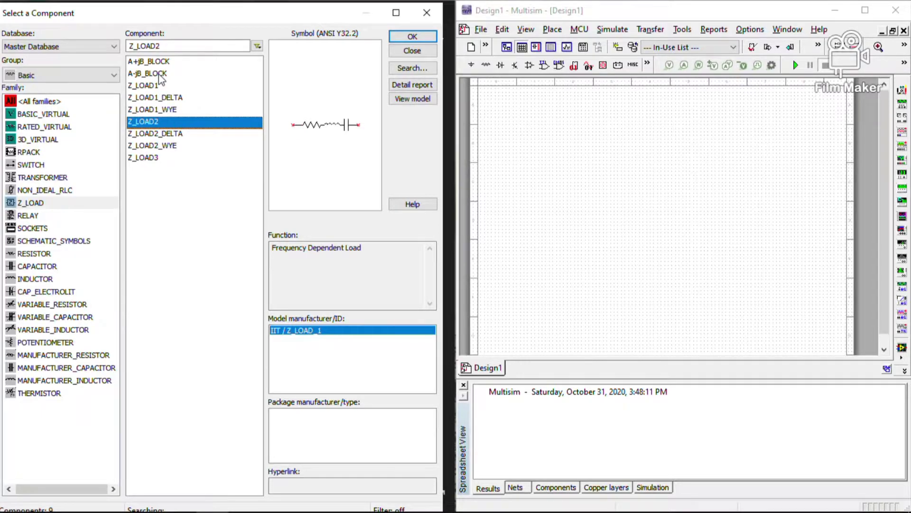
{"action": "left_click", "coordinate": [161, 75]}
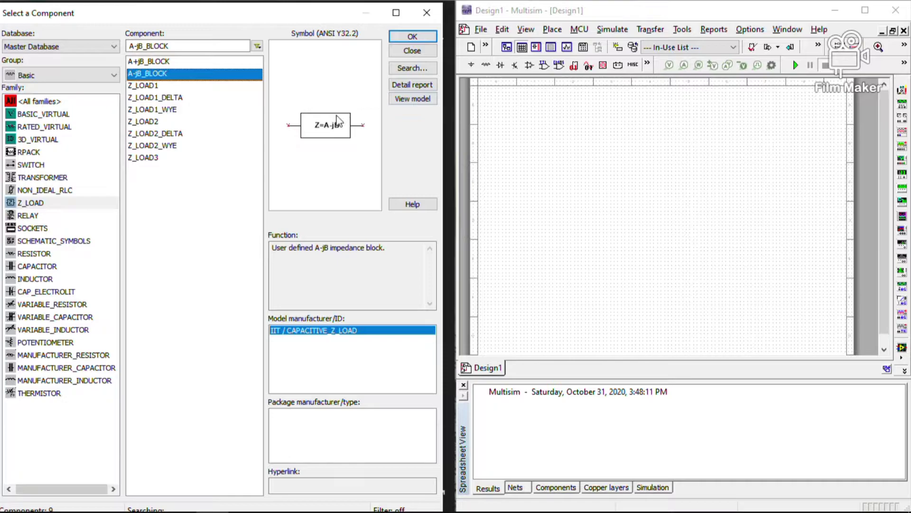
{"action": "left_click", "coordinate": [412, 37]}
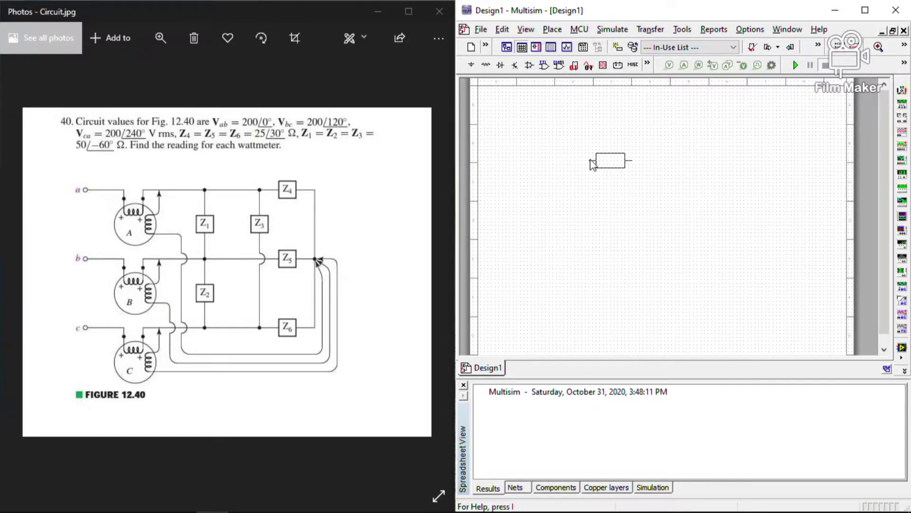
Place three A-jB impedance blocks as Z1, Z2 below it and Z3 to its right.
{"action": "left_click", "coordinate": [591, 161]}
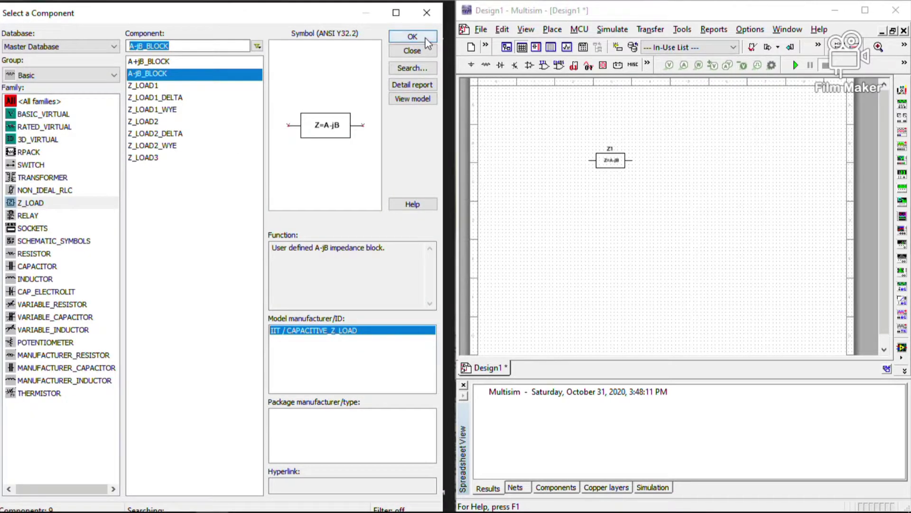
{"action": "left_click", "coordinate": [412, 37]}
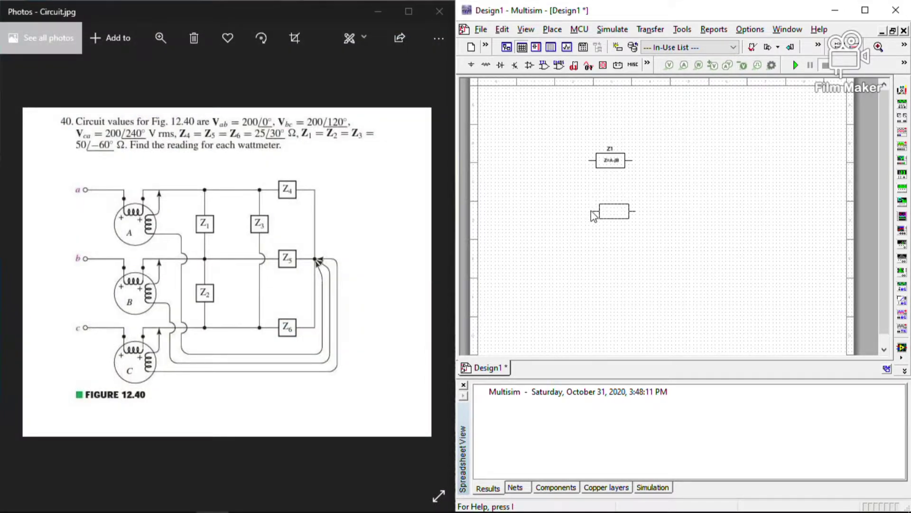
{"action": "key", "text": "Escape"}
{"action": "left_click", "coordinate": [588, 213]}
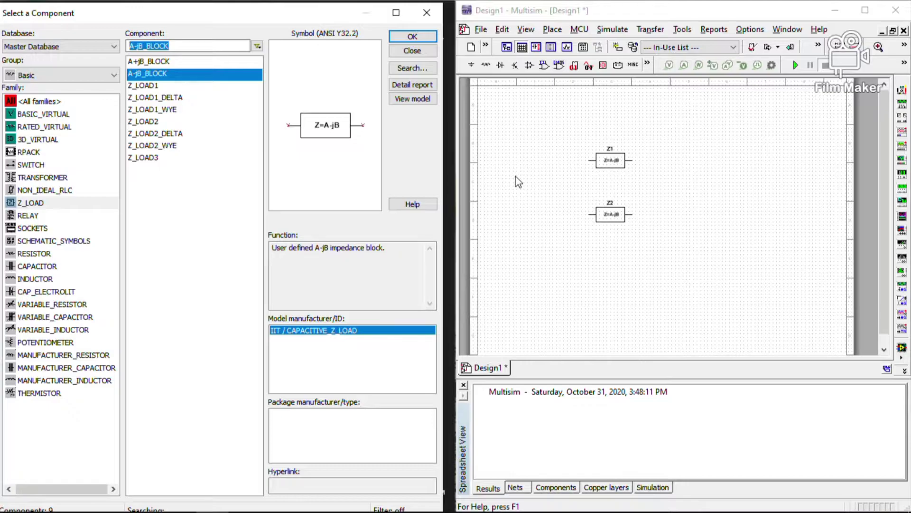
{"action": "left_click", "coordinate": [413, 38]}
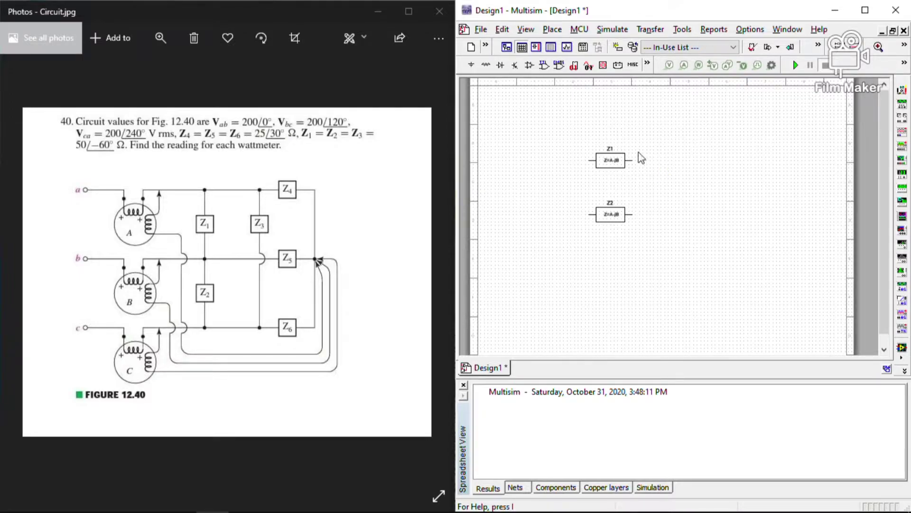
{"action": "left_click", "coordinate": [651, 166]}
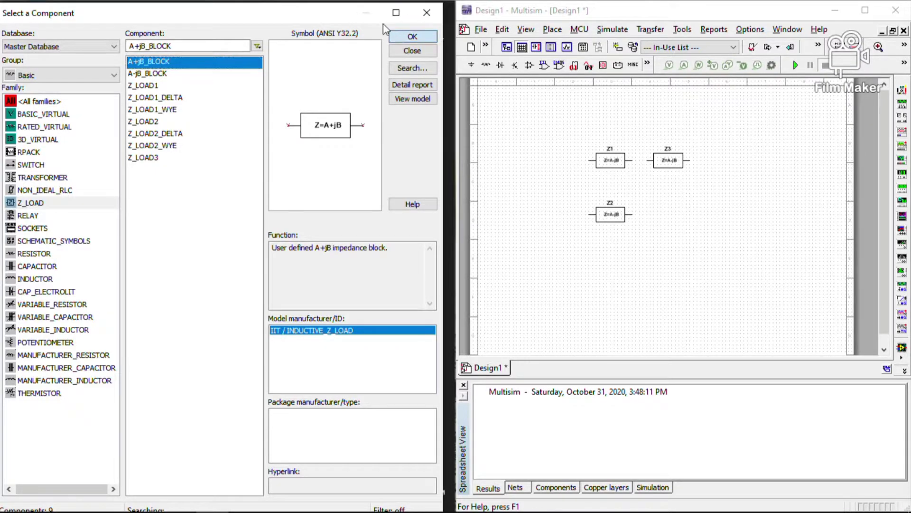
Place three A+jB blocks Z4, Z5, Z6 stacked on the right, then select Z1.
{"action": "left_click", "coordinate": [425, 36]}
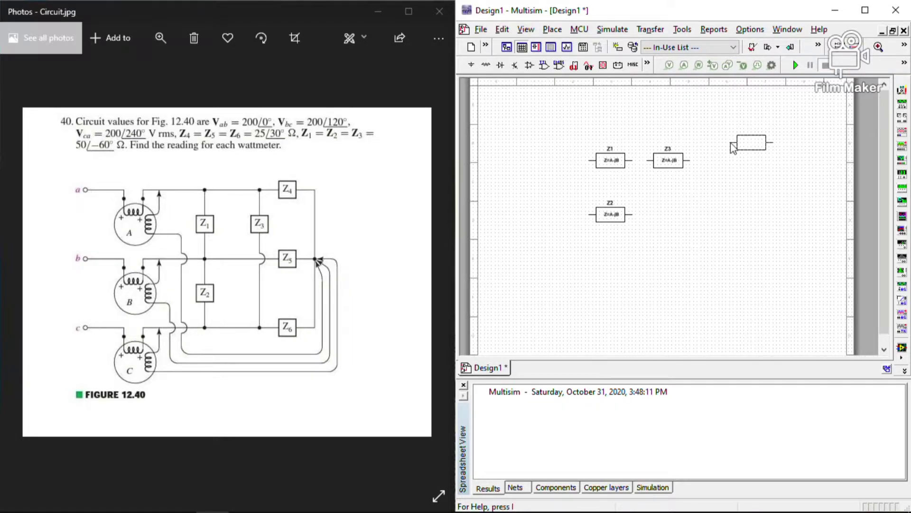
{"action": "left_click", "coordinate": [734, 147]}
{"action": "left_click", "coordinate": [425, 48]}
{"action": "left_click", "coordinate": [731, 197]}
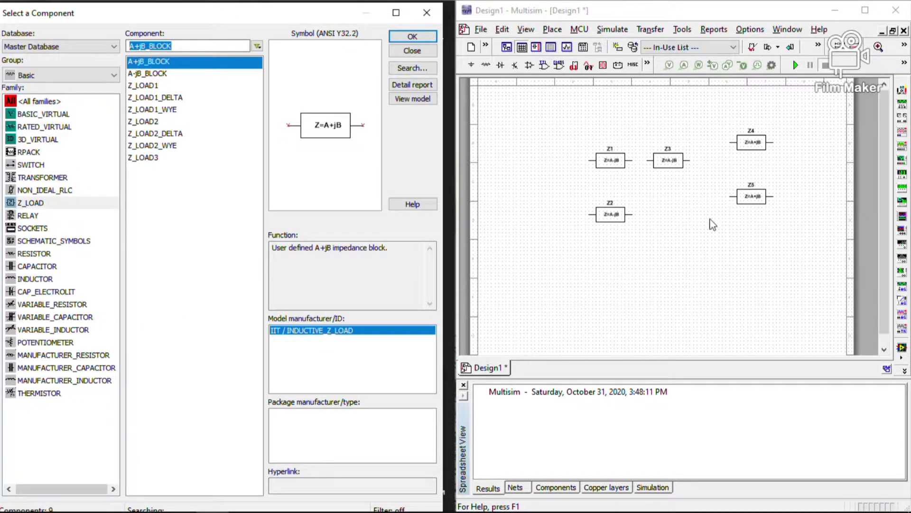
{"action": "left_click", "coordinate": [413, 37]}
{"action": "left_click", "coordinate": [732, 250]}
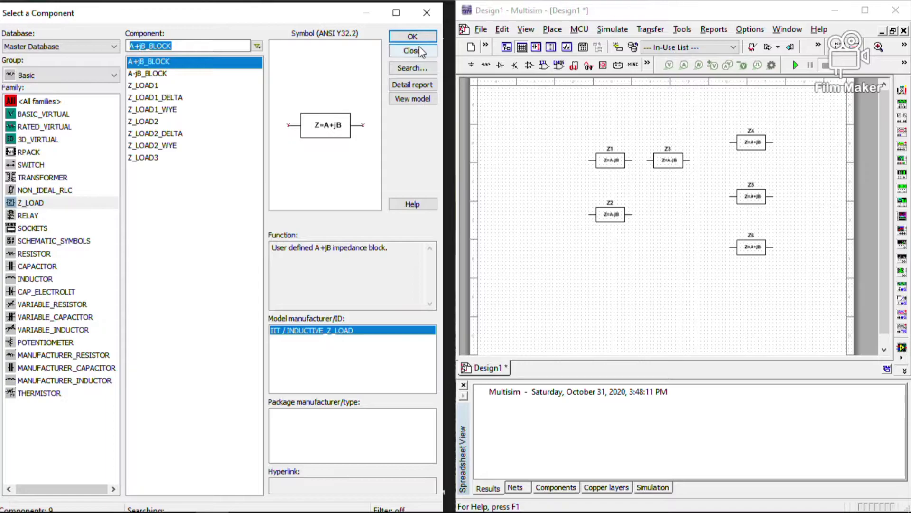
{"action": "left_click", "coordinate": [413, 51]}
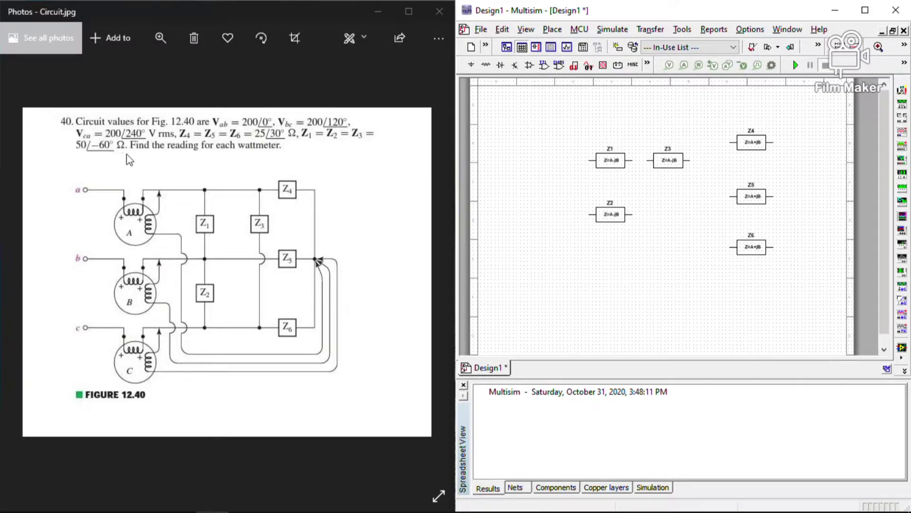
{"action": "left_click", "coordinate": [619, 160]}
Give Z1 resistance 25 Ω, net reactance 43.30127019 Ω and 60 Hz operating frequency.
{"action": "double_click", "coordinate": [618, 160]}
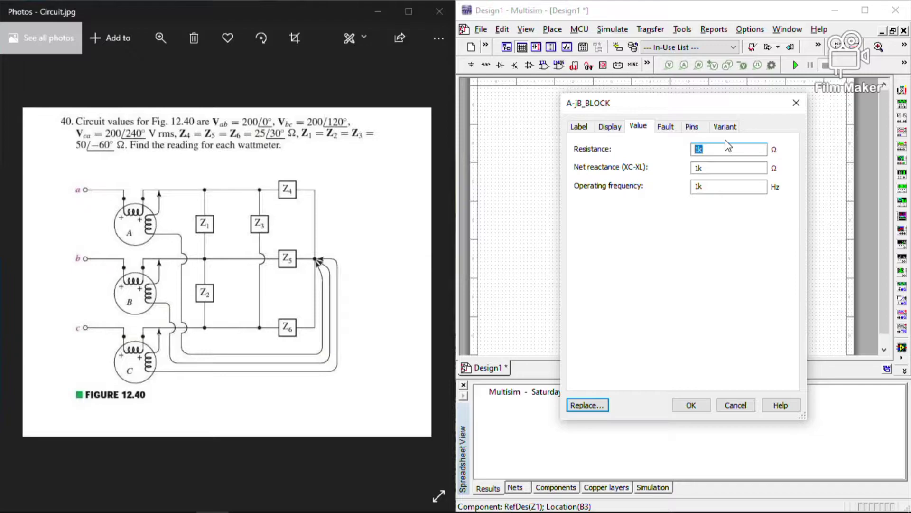
{"action": "type", "text": "25"}
{"action": "left_click", "coordinate": [724, 167]}
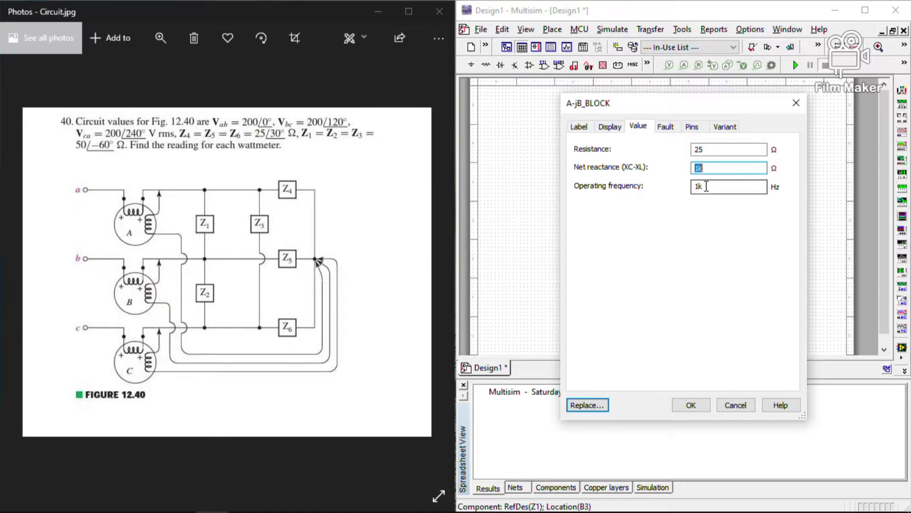
{"action": "type", "text": "43.30127019"}
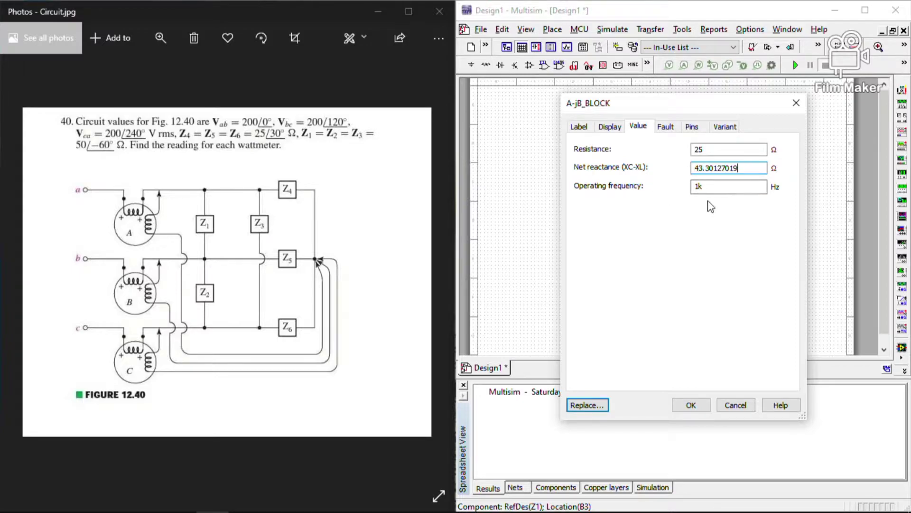
{"action": "double_click", "coordinate": [716, 184]}
{"action": "type", "text": "60"}
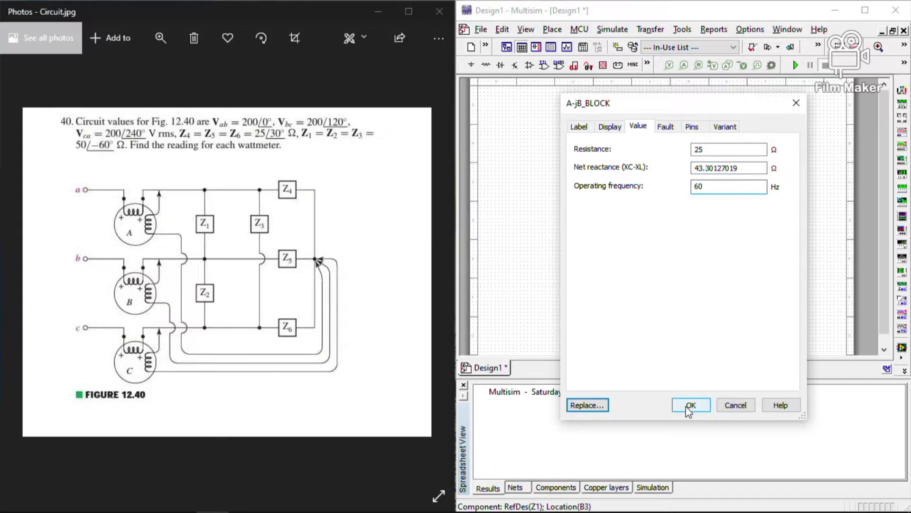
{"action": "left_click_drag", "start_coordinate": [759, 168], "coordinate": [622, 167]}
{"action": "key", "text": "ctrl+c"}
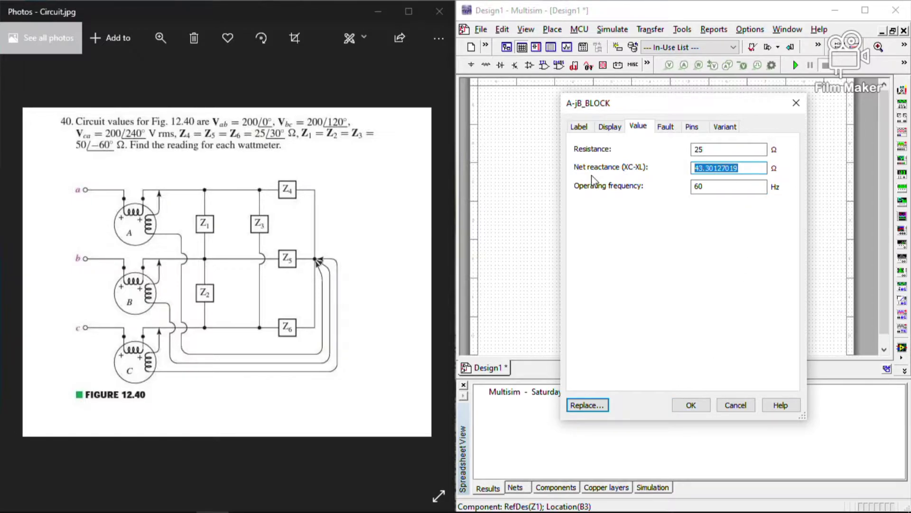
{"action": "left_click", "coordinate": [684, 405]}
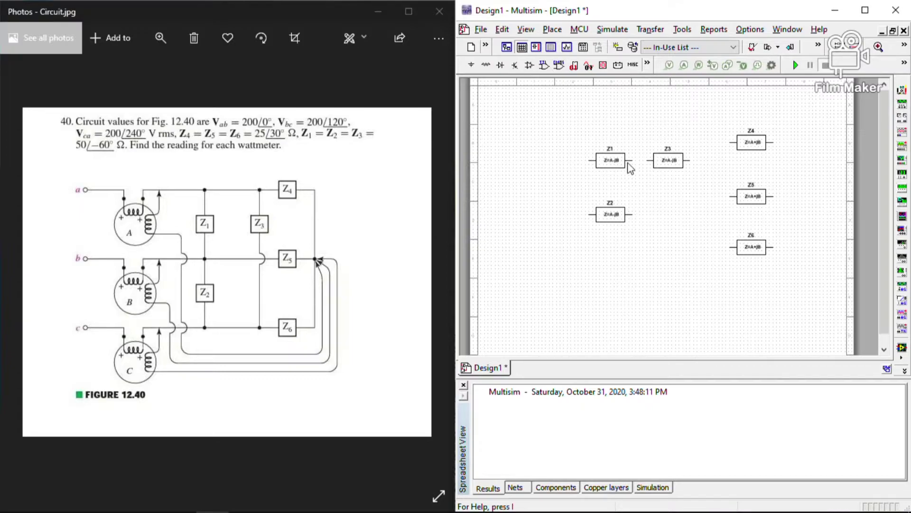
Set Z2 to 25 Ω resistance, 43.30127019 Ω net reactance and 60 Hz.
{"action": "double_click", "coordinate": [610, 214]}
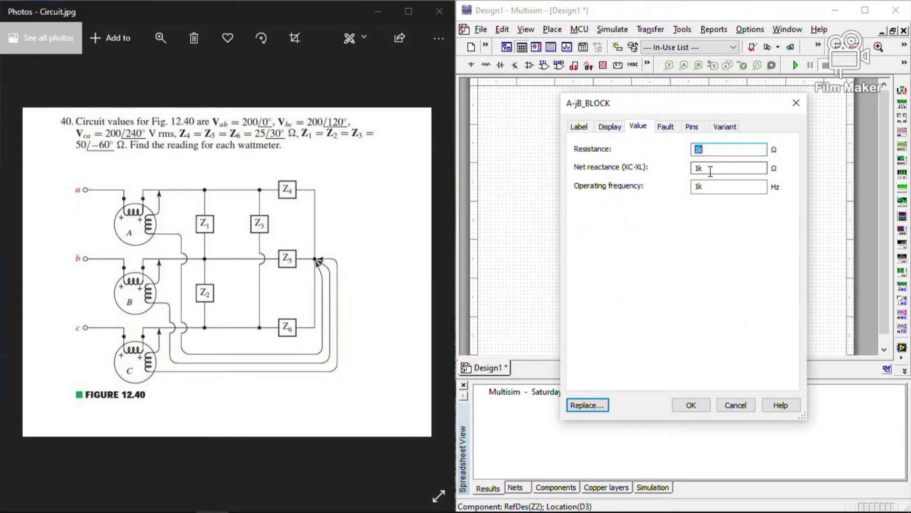
{"action": "double_click", "coordinate": [711, 168]}
{"action": "key", "text": "ctrl+v"}
{"action": "double_click", "coordinate": [705, 148]}
{"action": "type", "text": "25"}
{"action": "double_click", "coordinate": [708, 186]}
{"action": "type", "text": "60"}
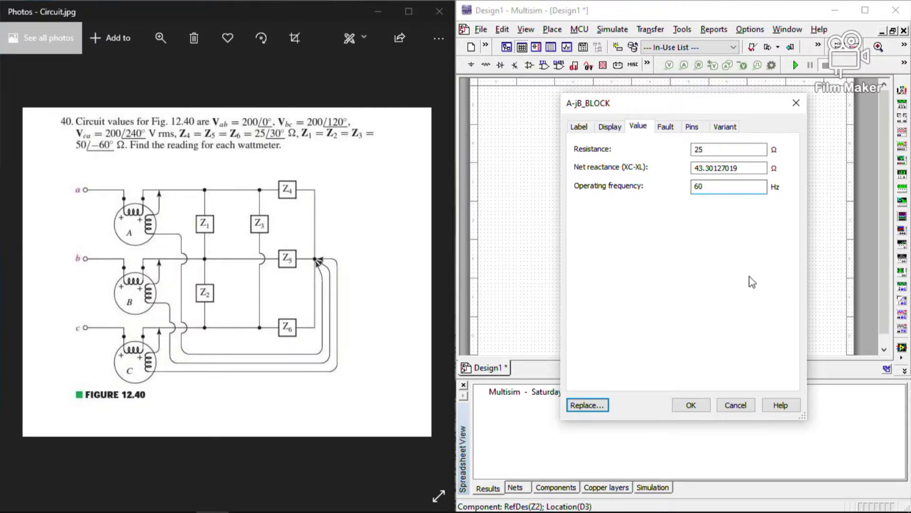
{"action": "left_click", "coordinate": [692, 405]}
Set Z3 to 25 Ω resistance, 43.30127019 Ω net reactance and 60 Hz.
{"action": "double_click", "coordinate": [667, 161]}
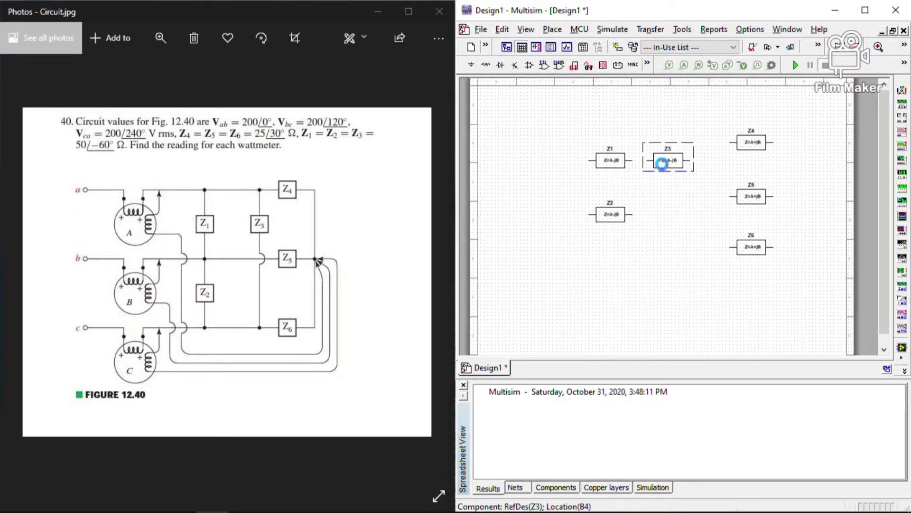
{"action": "double_click", "coordinate": [711, 168]}
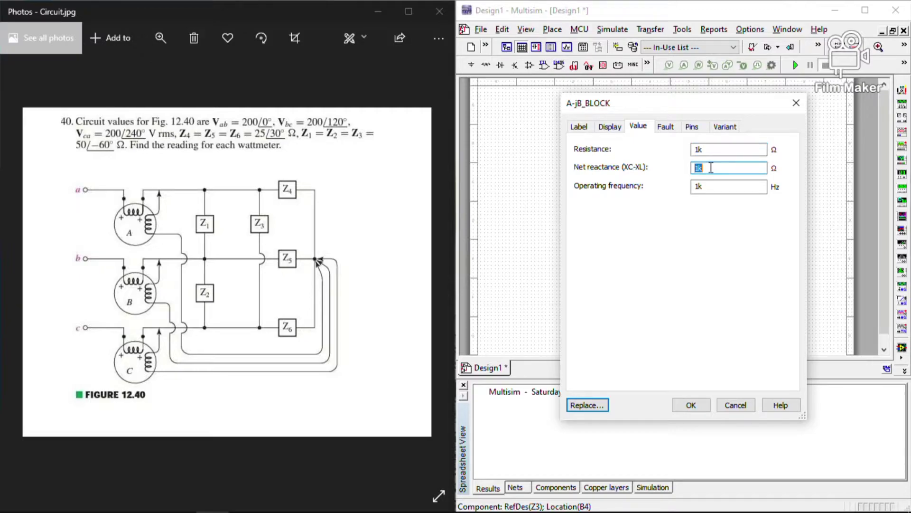
{"action": "key", "text": "ctrl+v"}
{"action": "double_click", "coordinate": [707, 151]}
{"action": "type", "text": "25"}
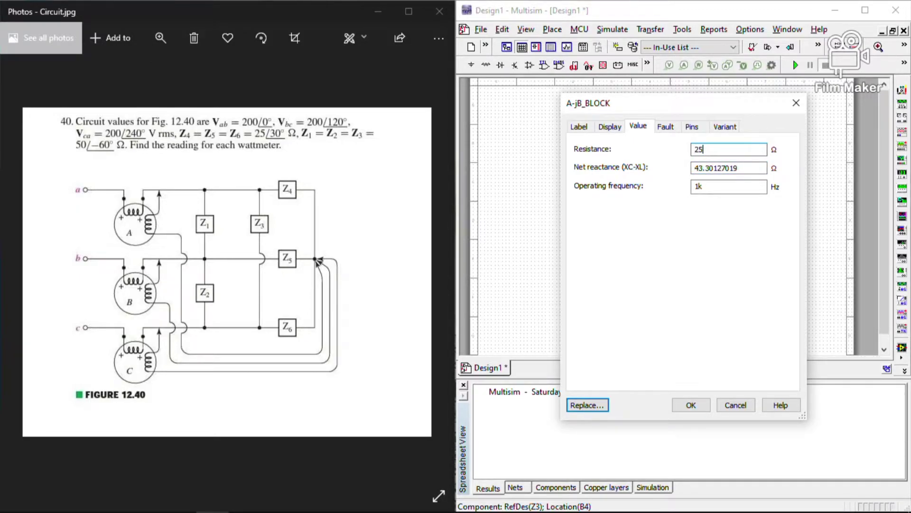
{"action": "double_click", "coordinate": [703, 188]}
{"action": "type", "text": "60"}
{"action": "left_click", "coordinate": [690, 405]}
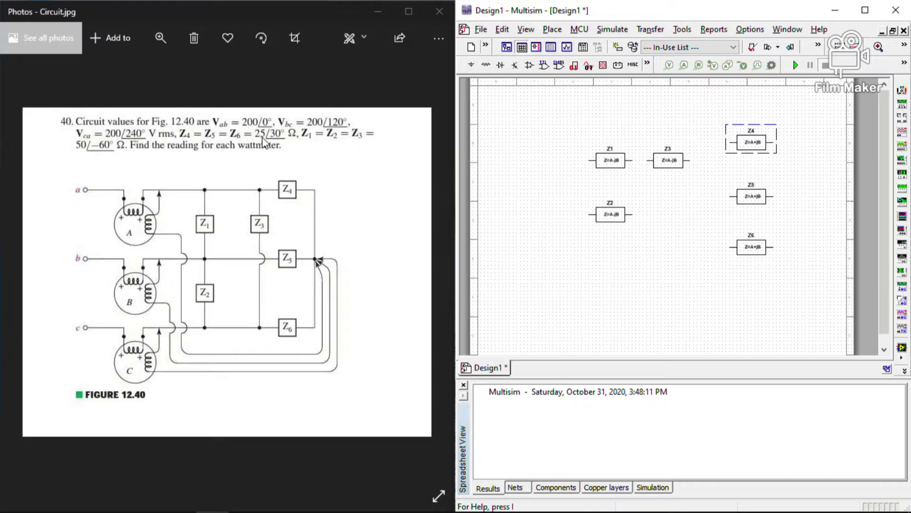
Give Z4 21.65063509 Ω resistance, 12.5 Ω net reactance and 60 Hz, copying the resistance.
{"action": "double_click", "coordinate": [760, 150]}
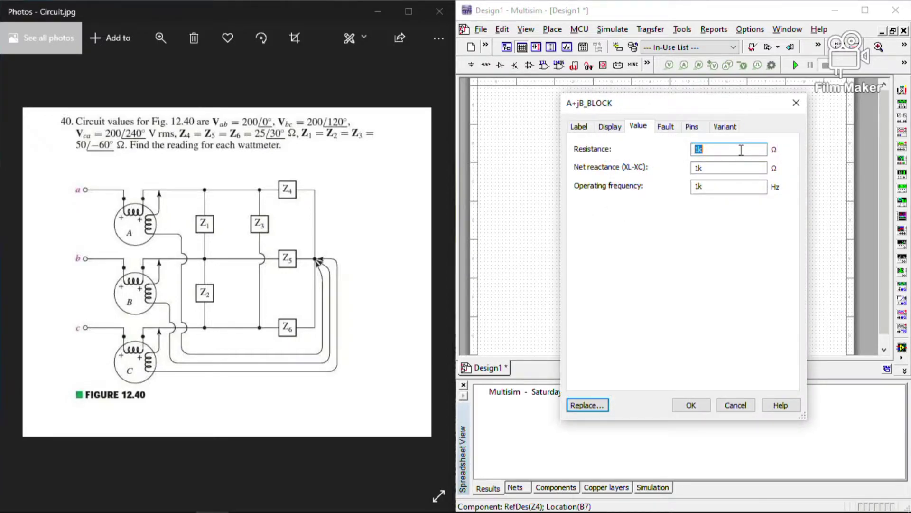
{"action": "type", "text": "21.65063509"}
{"action": "double_click", "coordinate": [715, 169]}
{"action": "type", "text": "12.5"}
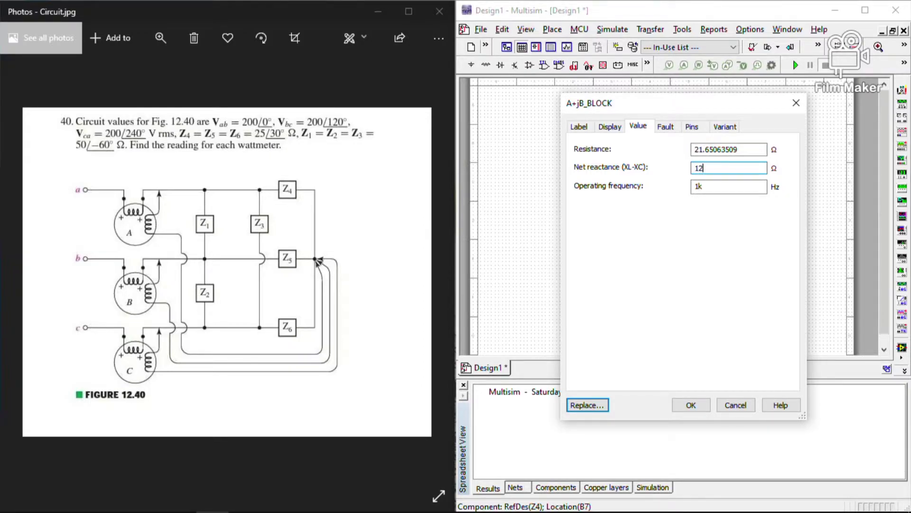
{"action": "double_click", "coordinate": [707, 186]}
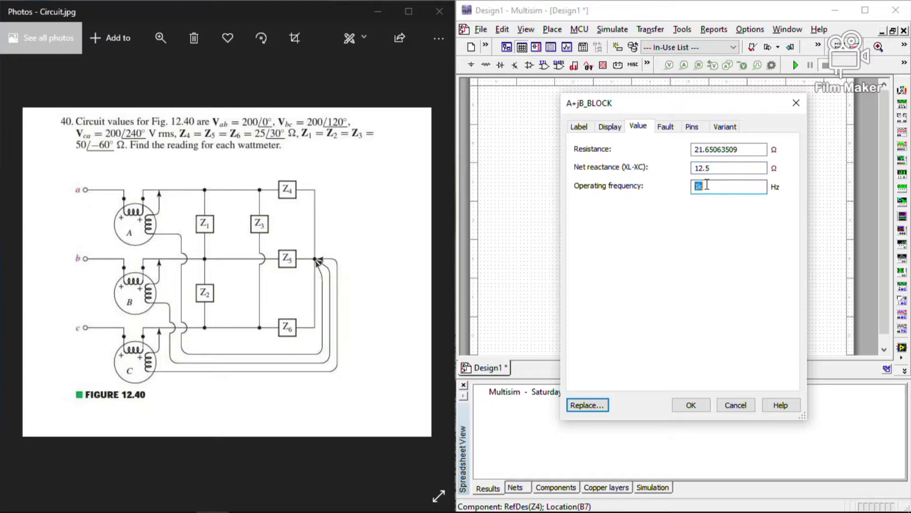
{"action": "left_click_drag", "start_coordinate": [738, 150], "coordinate": [636, 152]}
{"action": "key", "text": "ctrl+c"}
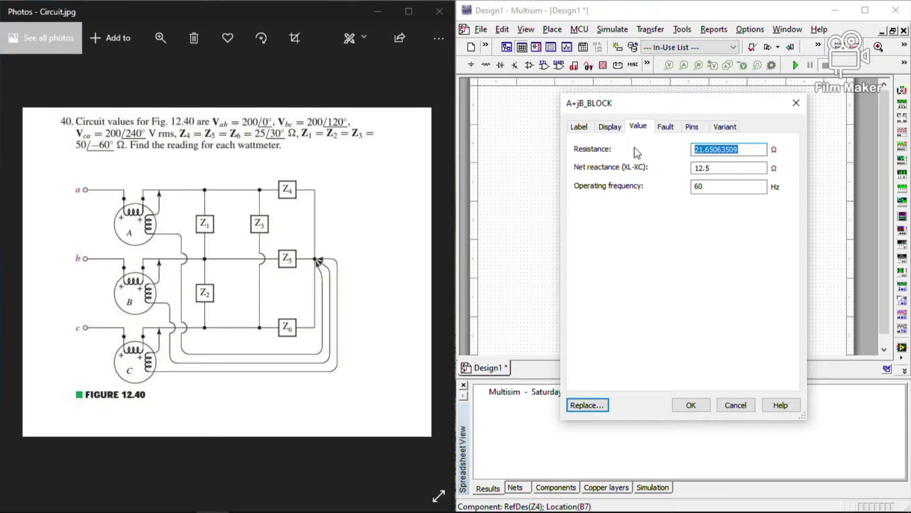
{"action": "left_click", "coordinate": [692, 405]}
Set Z5 to 21.65063509 Ω resistance, 12.5 Ω net reactance and 60 Hz.
{"action": "left_click", "coordinate": [746, 188]}
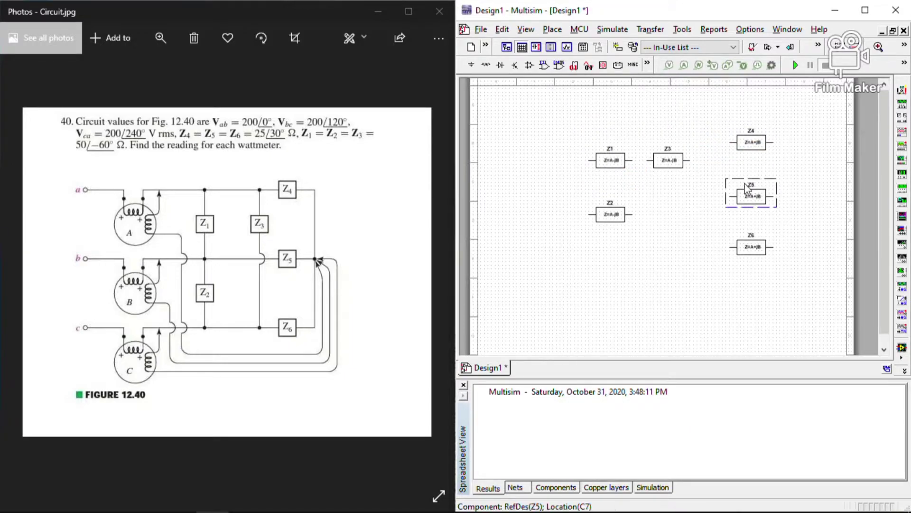
{"action": "double_click", "coordinate": [746, 189]}
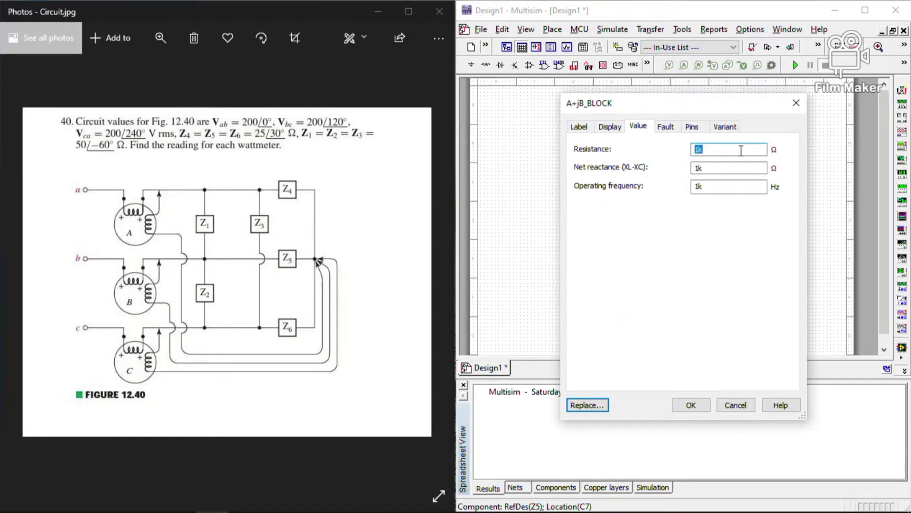
{"action": "key", "text": "ctrl+v"}
{"action": "double_click", "coordinate": [747, 168]}
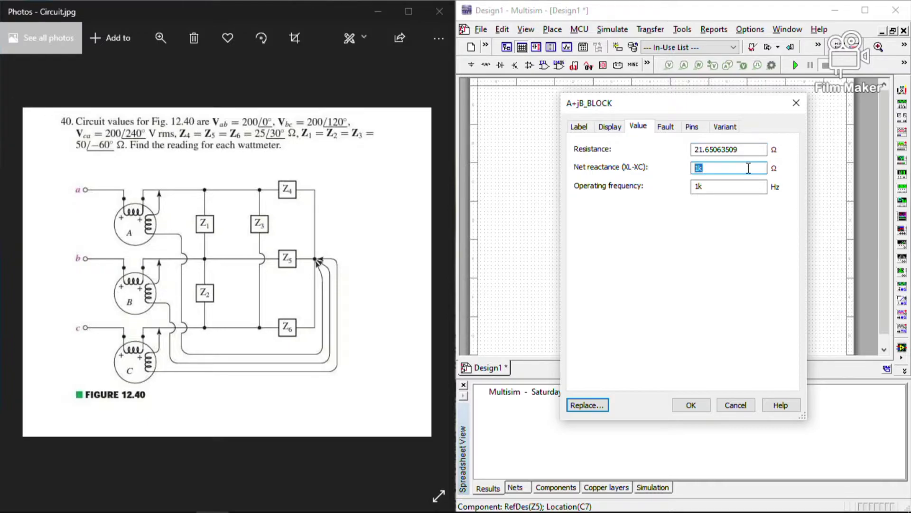
{"action": "type", "text": "12.5"}
{"action": "double_click", "coordinate": [741, 190]}
{"action": "type", "text": "60"}
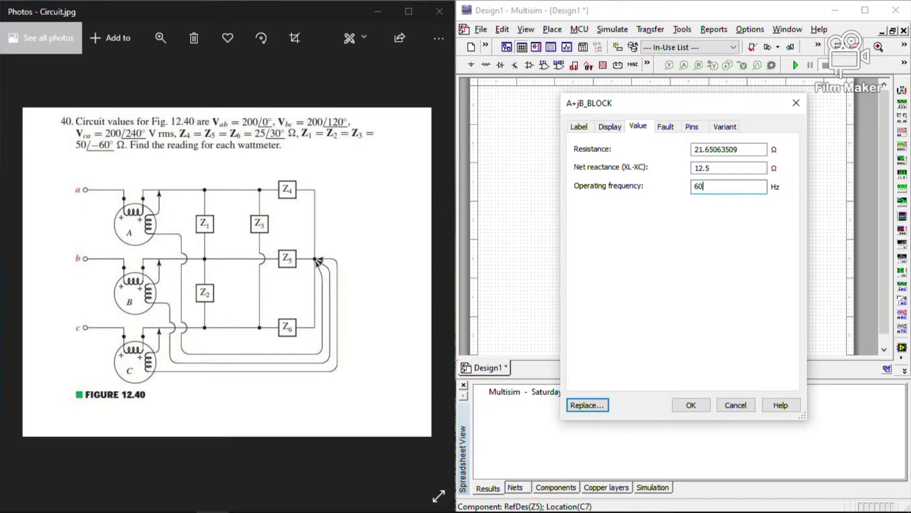
{"action": "left_click", "coordinate": [691, 405]}
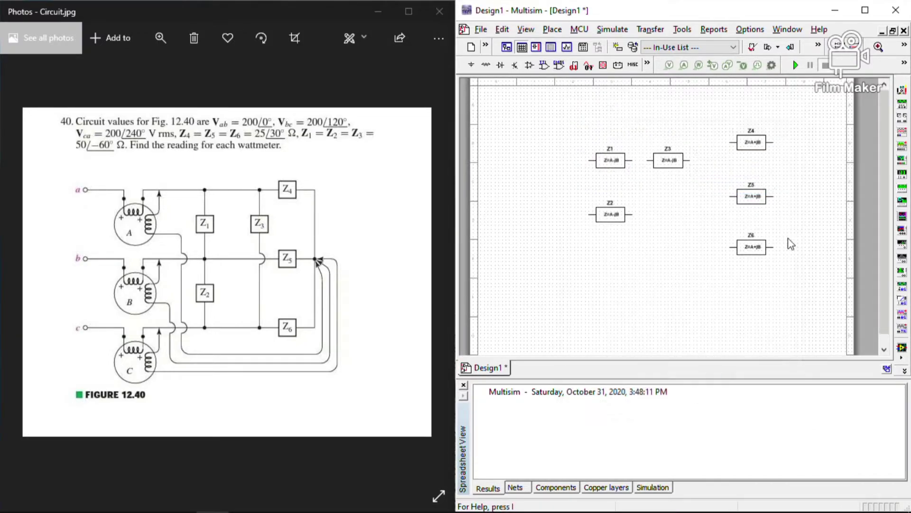
Set Z6 to 21.65063509 Ω resistance, 12.5 Ω net reactance and 60 Hz.
{"action": "double_click", "coordinate": [741, 252]}
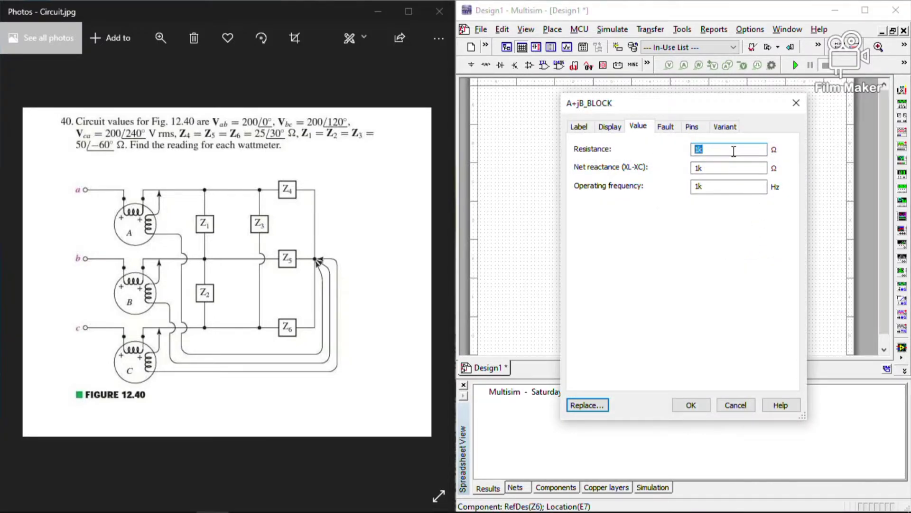
{"action": "key", "text": "ctrl+v"}
{"action": "left_click", "coordinate": [724, 167]}
{"action": "type", "text": "12"}
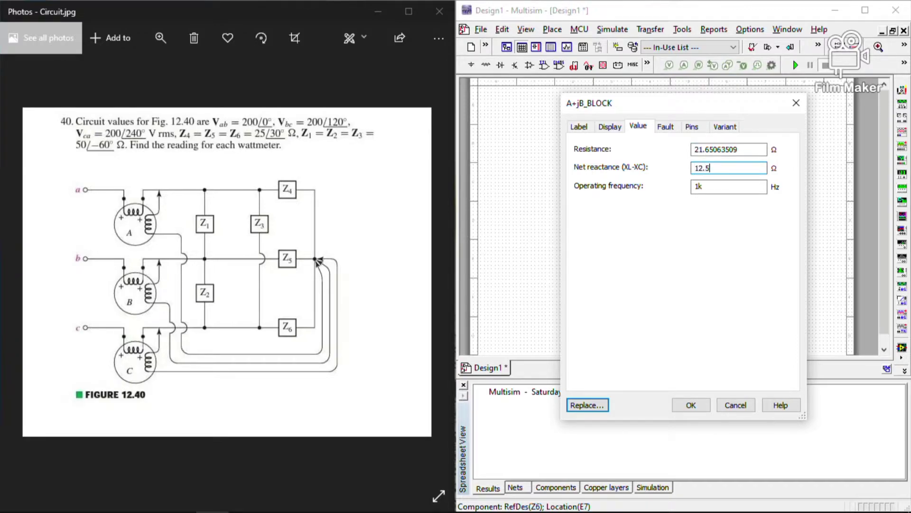
{"action": "type", "text": "60"}
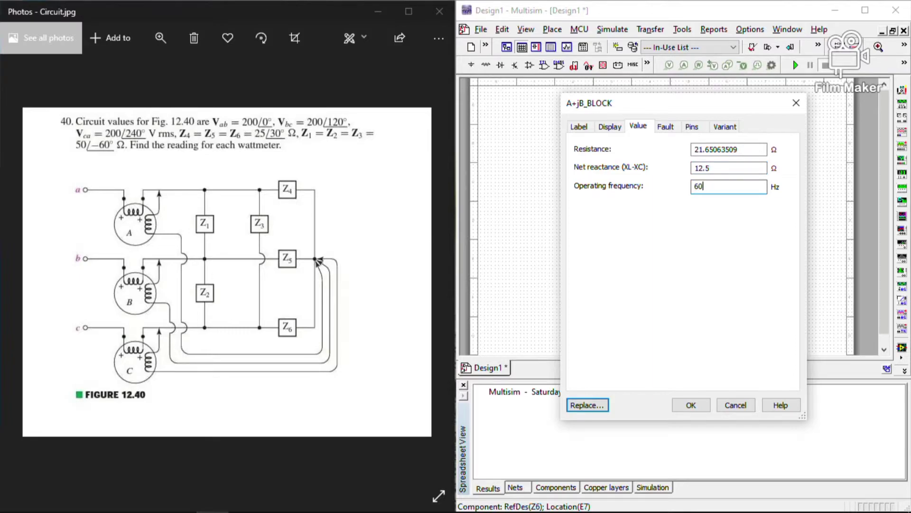
{"action": "key", "text": "Return"}
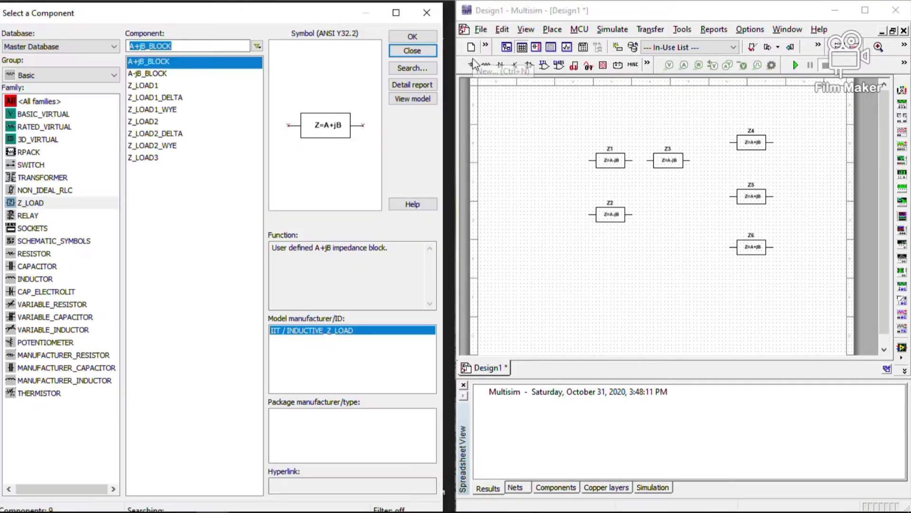
Place a THREE_PHASE_DELTA source (120 V, 60 Hz) from Sources left of the impedance blocks.
{"action": "left_click", "coordinate": [471, 65]}
{"action": "left_click", "coordinate": [38, 75]}
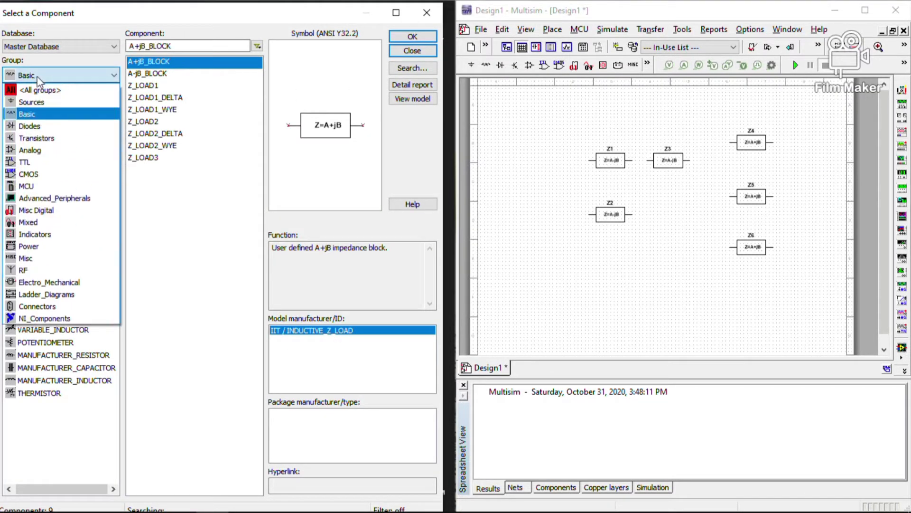
{"action": "left_click", "coordinate": [44, 101]}
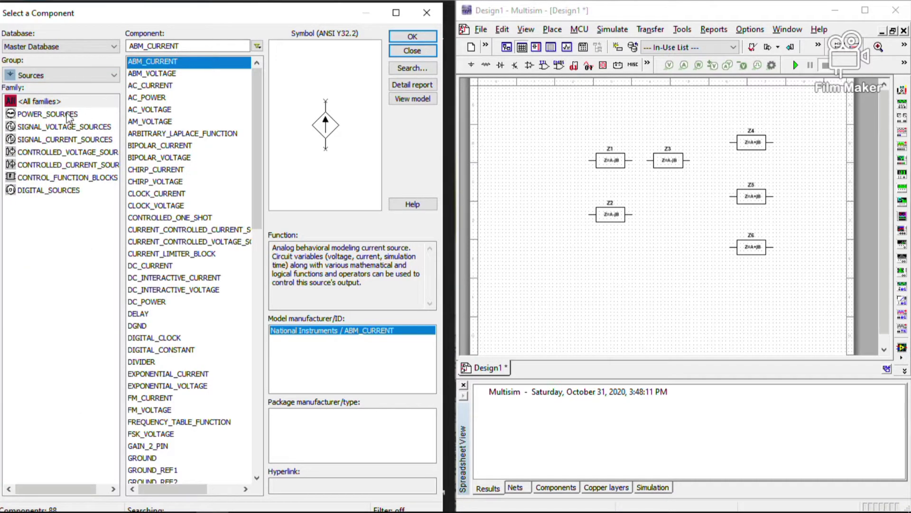
{"action": "key", "text": "alt+Tab"}
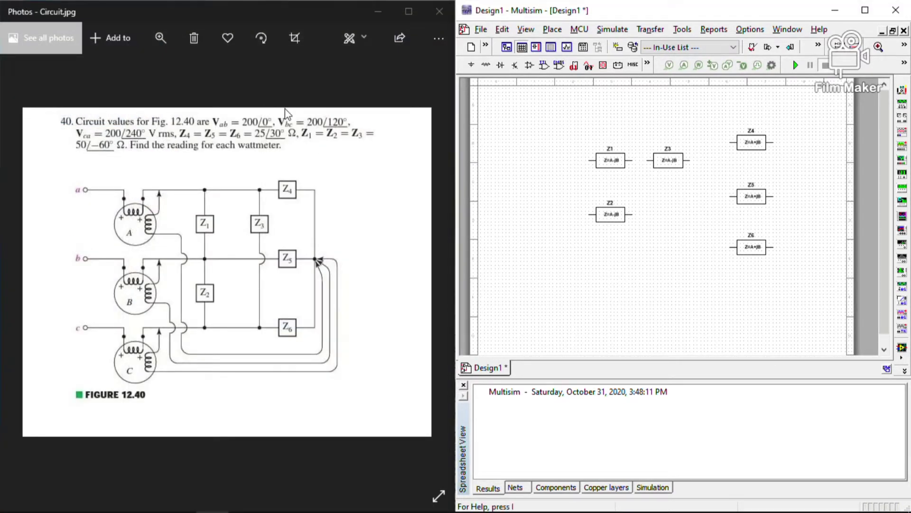
{"action": "key", "text": "alt+Tab"}
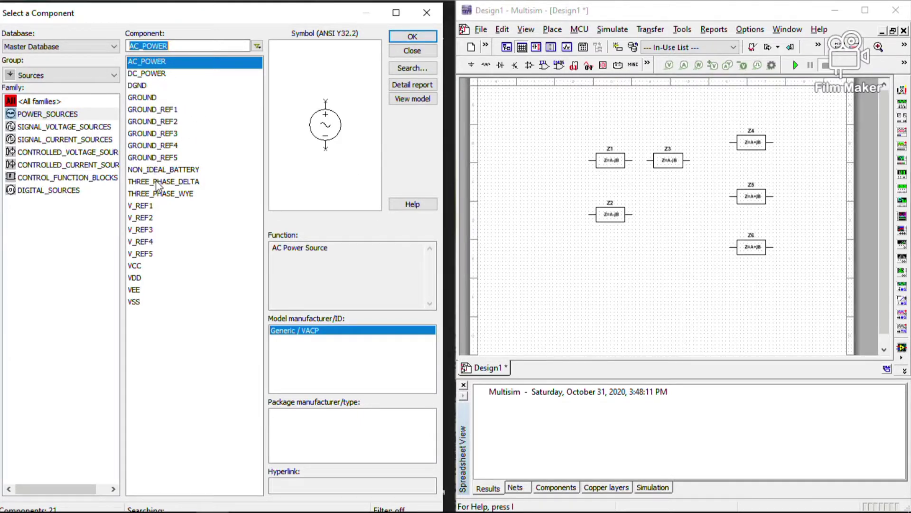
{"action": "left_click", "coordinate": [172, 185]}
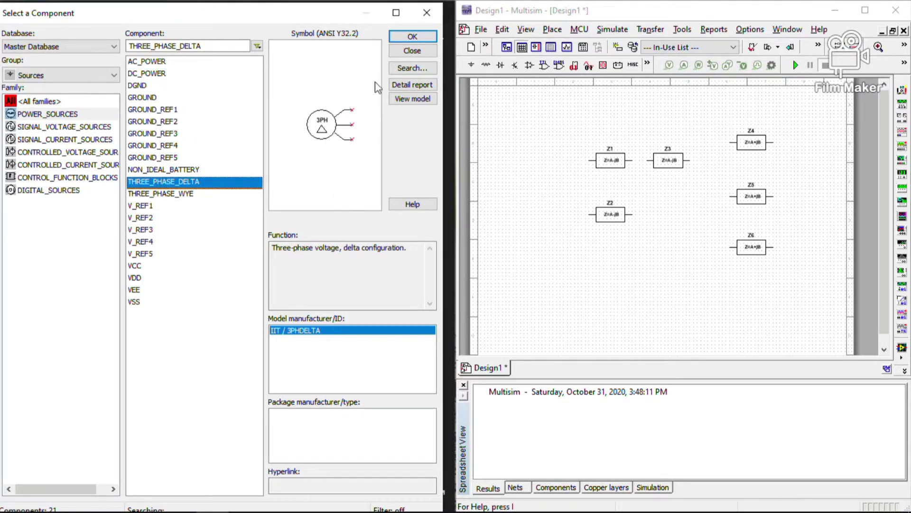
{"action": "left_click", "coordinate": [413, 37]}
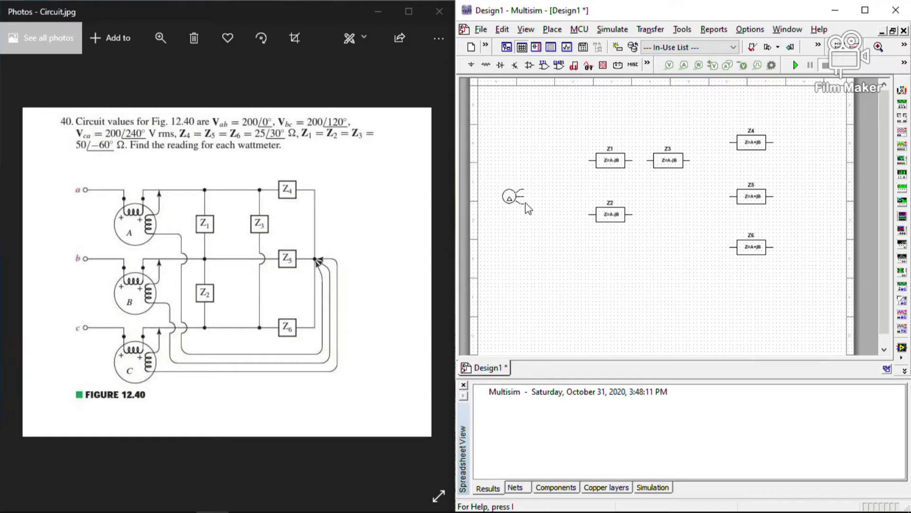
{"action": "left_click", "coordinate": [526, 204]}
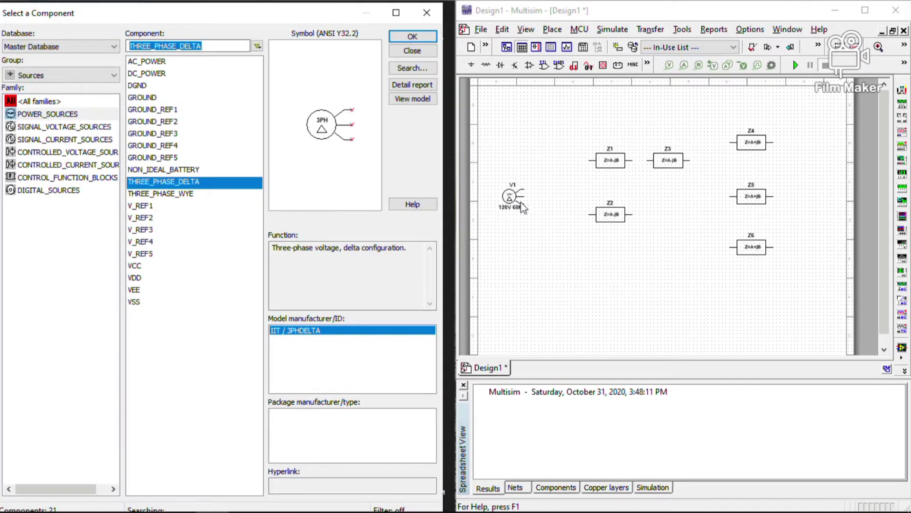
Set source V1's voltage to 200 V and rename it Vs.
{"action": "right_click", "coordinate": [511, 198]}
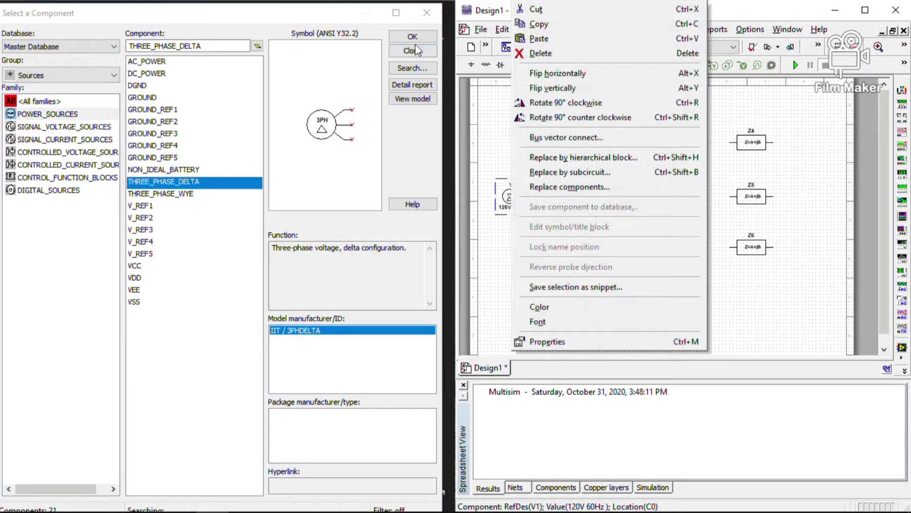
{"action": "left_click", "coordinate": [504, 198]}
{"action": "double_click", "coordinate": [506, 198]}
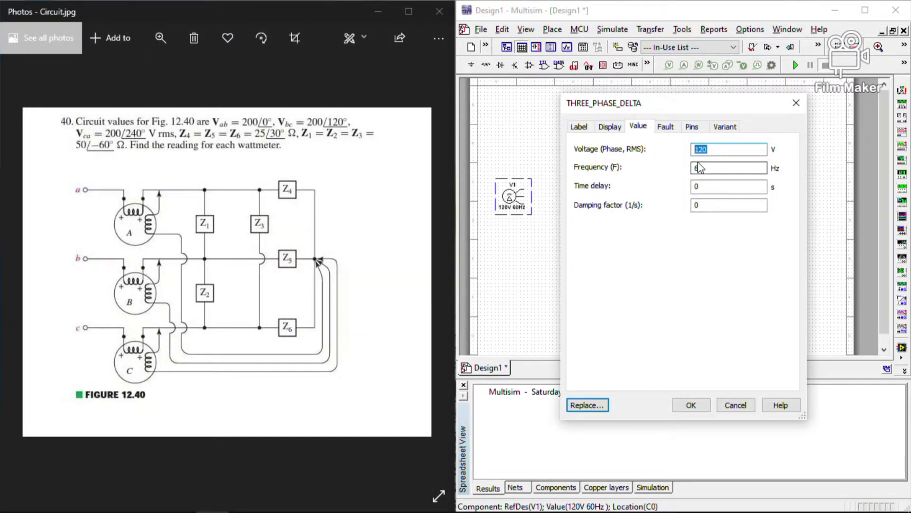
{"action": "type", "text": "2"}
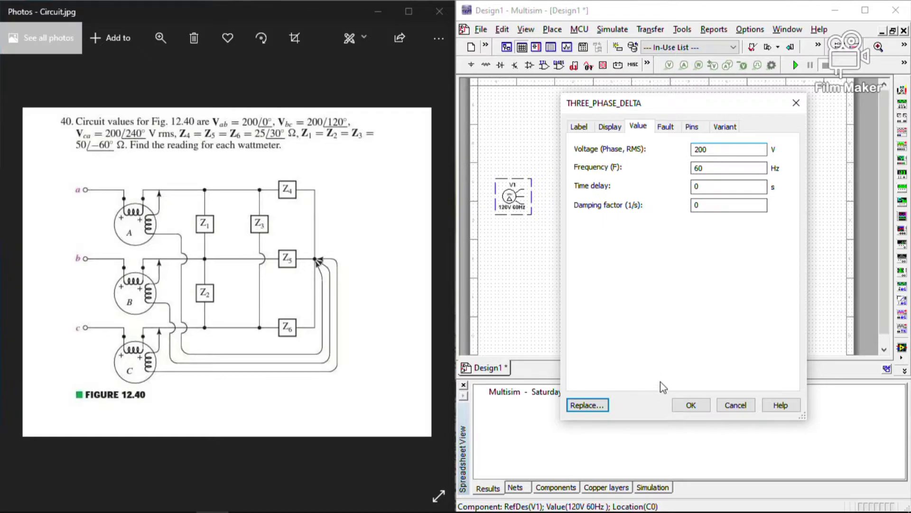
{"action": "left_click", "coordinate": [578, 126]}
{"action": "left_click", "coordinate": [597, 164]}
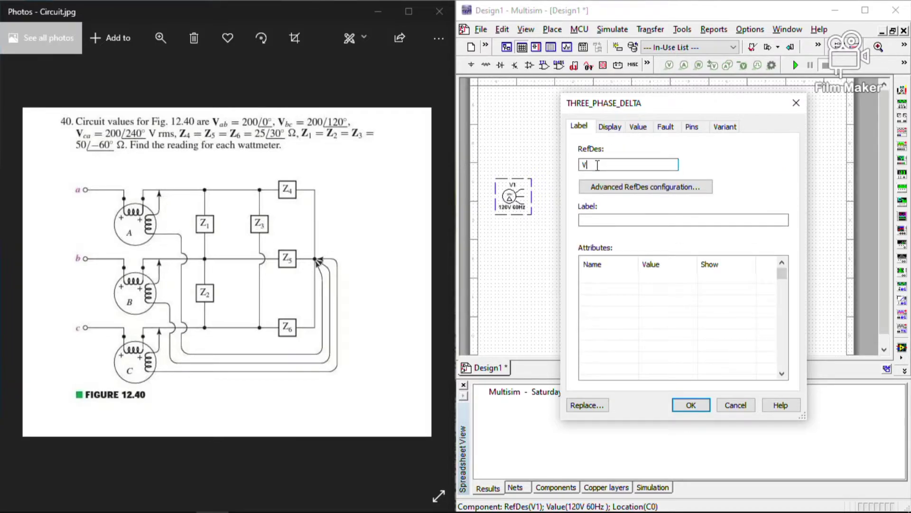
{"action": "type", "text": "s"}
{"action": "left_click", "coordinate": [689, 405]}
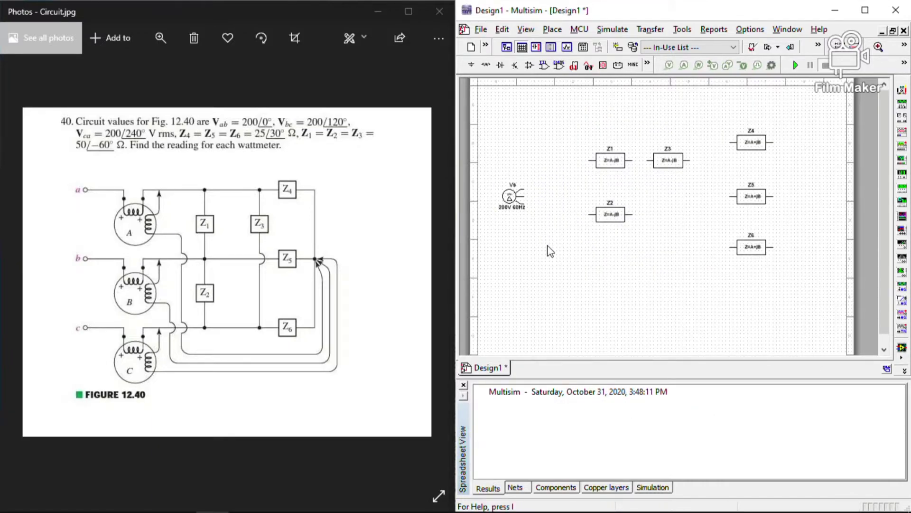
Place wattmeters XWM1 and XWM2 on the left side beside Vs.
{"action": "scroll", "coordinate": [549, 250], "scroll_direction": "up", "scroll_amount": 1}
{"action": "scroll", "coordinate": [711, 253], "scroll_direction": "down", "scroll_amount": 1}
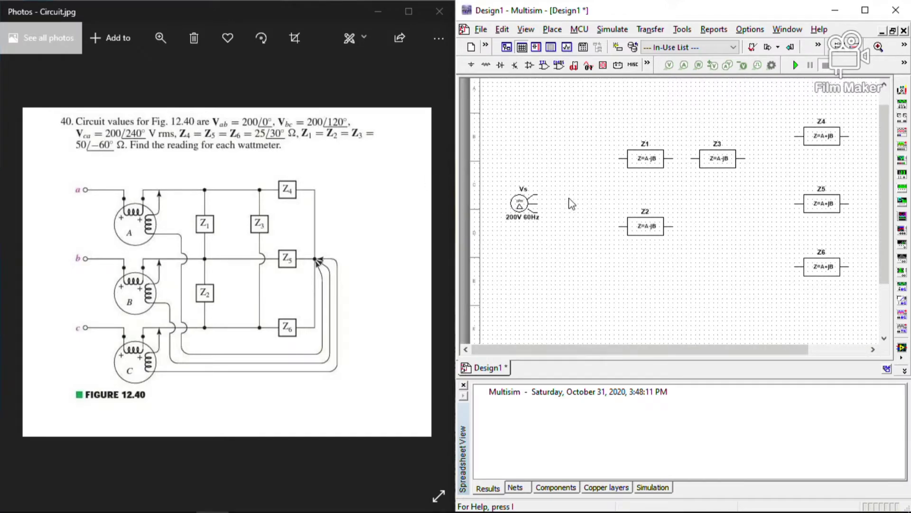
{"action": "left_click", "coordinate": [537, 194]}
{"action": "key", "text": "Escape"}
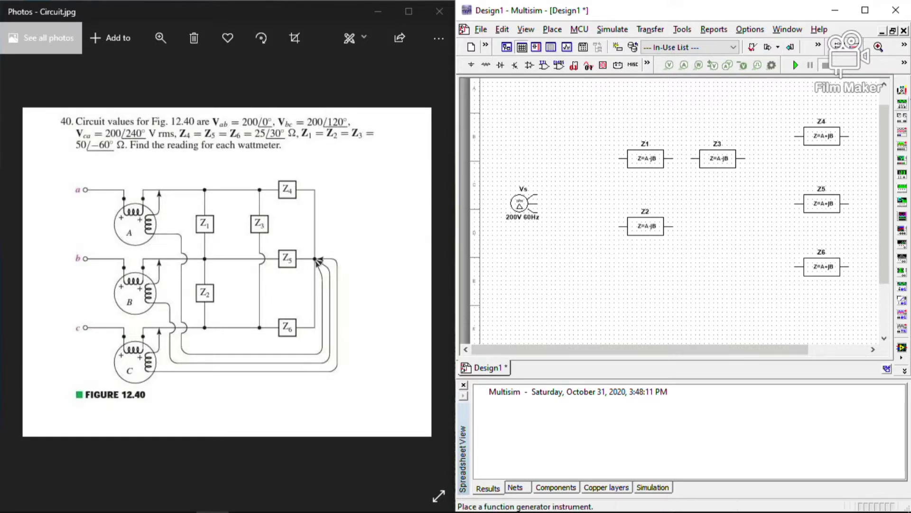
{"action": "left_click", "coordinate": [903, 123]}
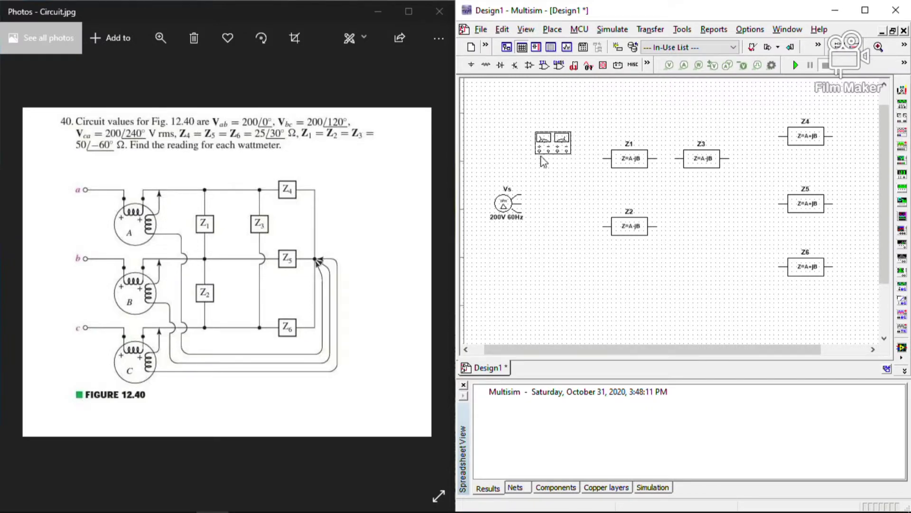
{"action": "left_click", "coordinate": [536, 124]}
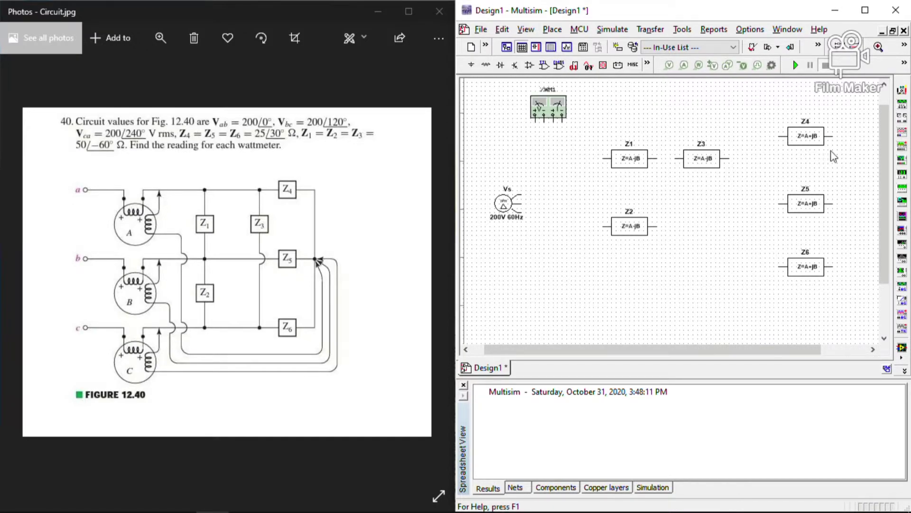
{"action": "left_click", "coordinate": [902, 122]}
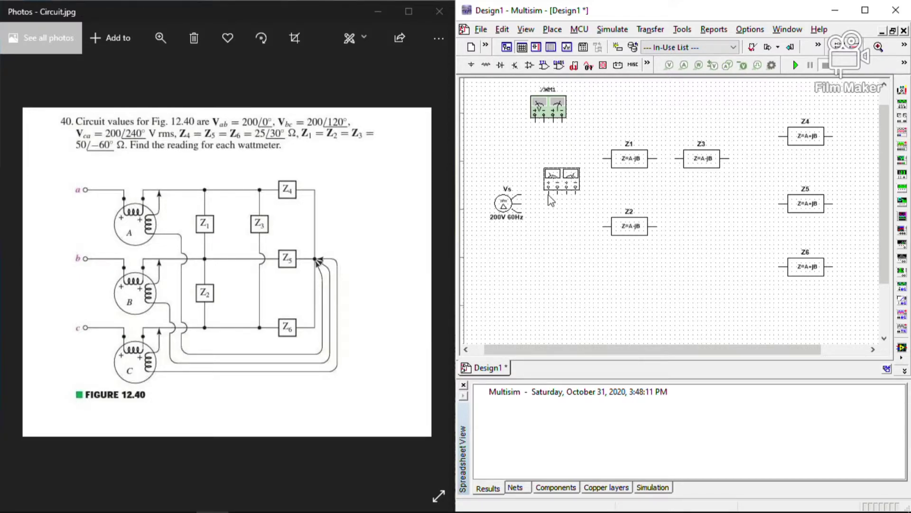
{"action": "left_click", "coordinate": [548, 195]}
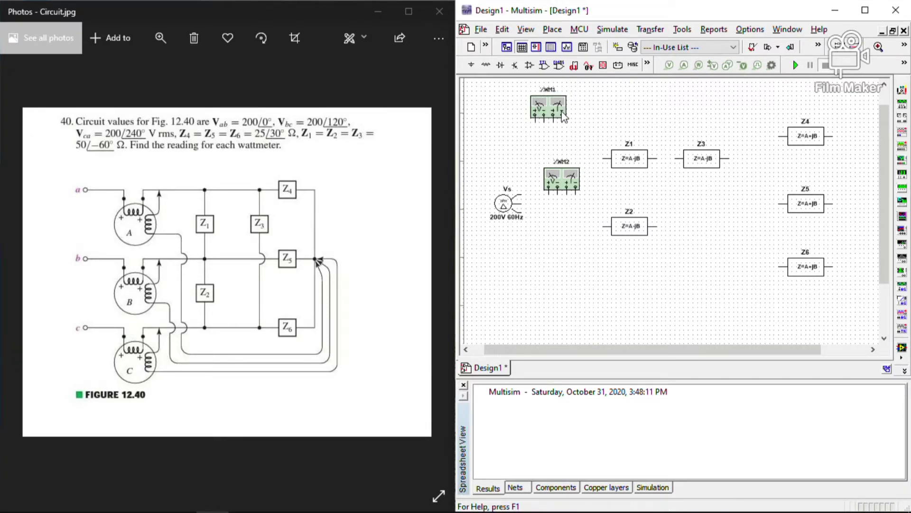
Shift XWM1 slightly right and add a third wattmeter, XWM3, lower down.
{"action": "left_click_drag", "start_coordinate": [564, 116], "coordinate": [577, 117]}
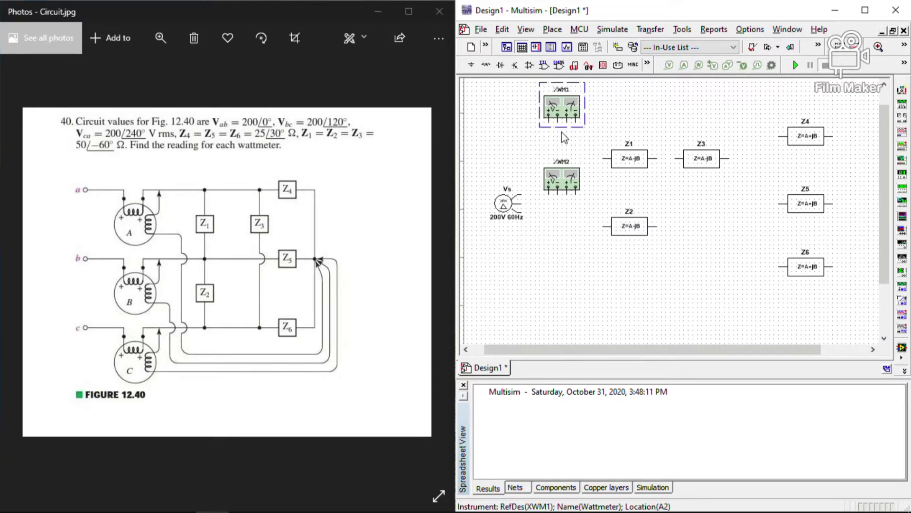
{"action": "left_click", "coordinate": [902, 116]}
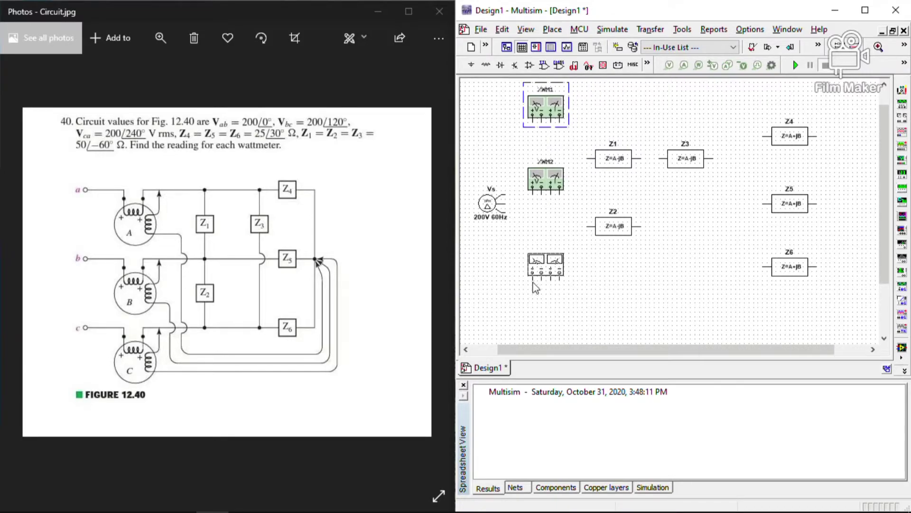
{"action": "left_click", "coordinate": [534, 286]}
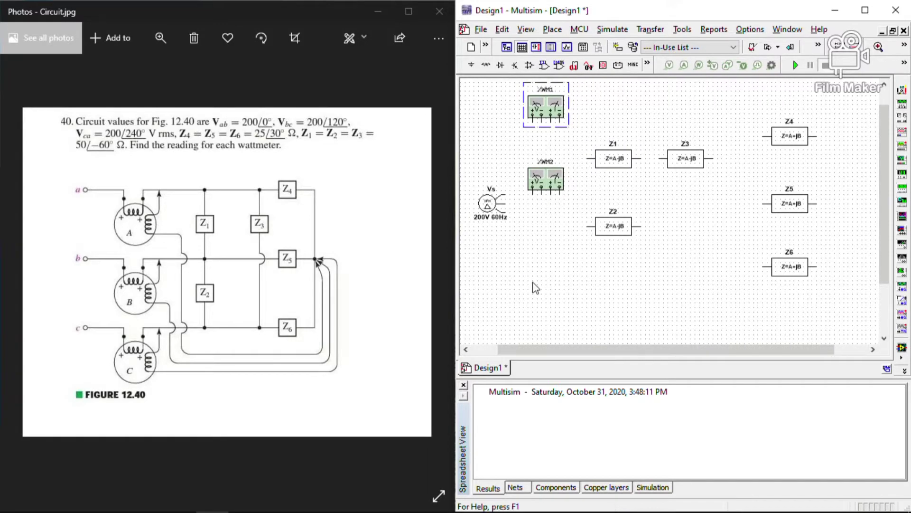
{"action": "left_click", "coordinate": [818, 136]}
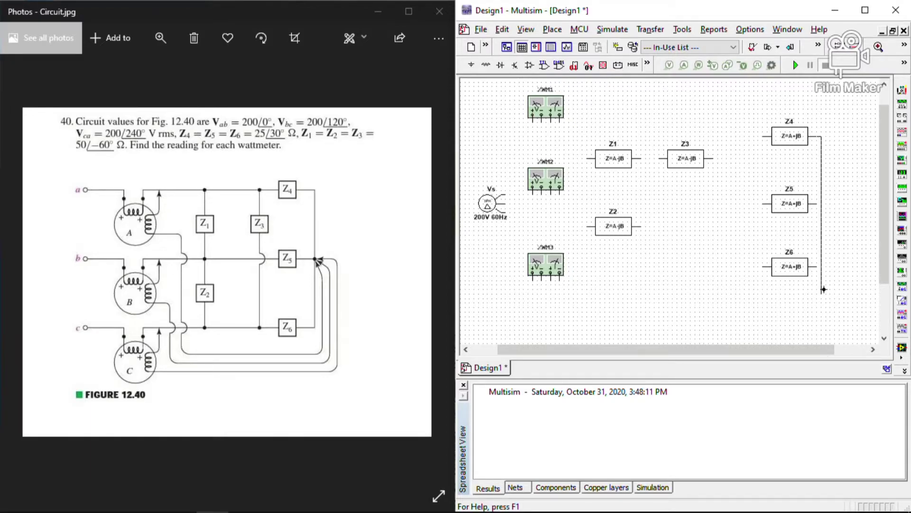
Join Z4's right end down to Z6's right end, and draw a first wire from Z4 to XWM1.
{"action": "left_click", "coordinate": [816, 266]}
{"action": "left_click", "coordinate": [763, 137]}
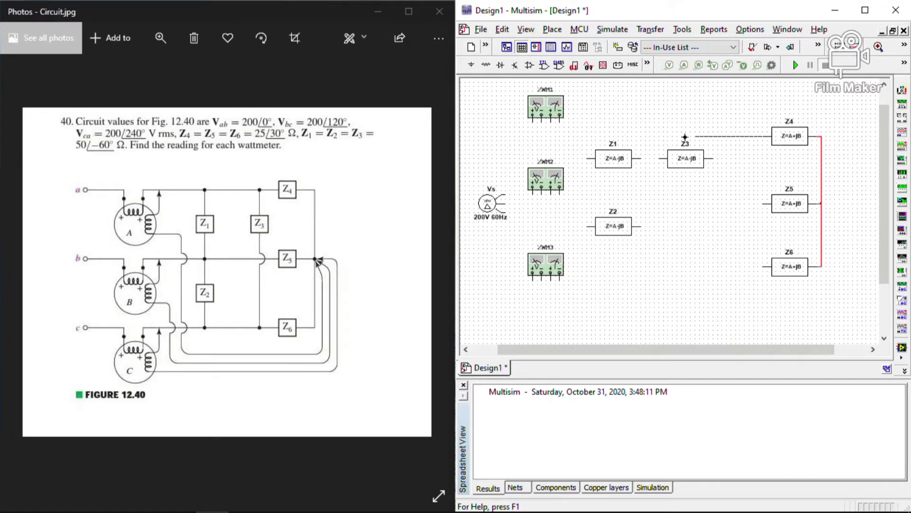
{"action": "left_click", "coordinate": [560, 139]}
{"action": "left_click", "coordinate": [558, 123]}
Redo the misrouted wire as a clean XWM1-to-Z4 connection, and turn Z1 upright.
{"action": "key", "text": "ctrl+z"}
{"action": "left_click", "coordinate": [560, 121]}
{"action": "left_click", "coordinate": [762, 137]}
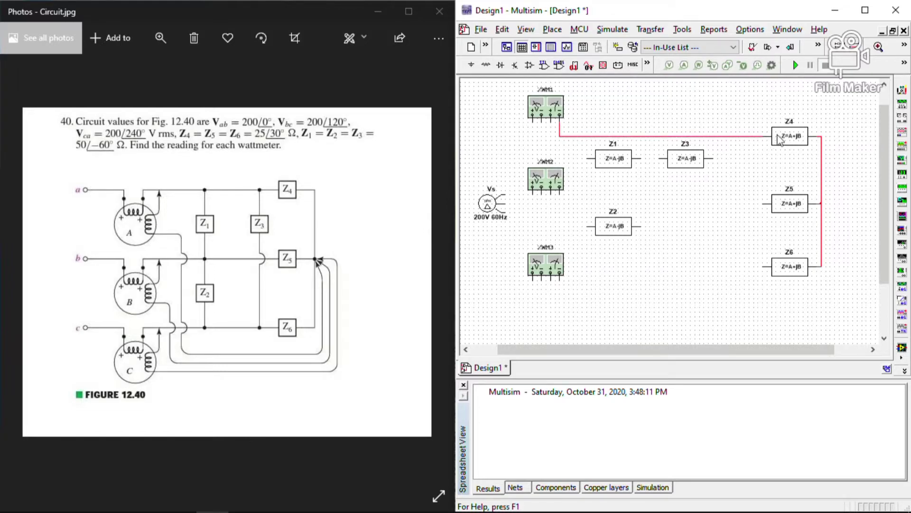
{"action": "left_click", "coordinate": [614, 166]}
{"action": "key", "text": "ctrl+r"}
Turn Z3 upright and move Z4 up level with XWM1's wire, keeping it unrotated.
{"action": "left_click", "coordinate": [661, 169]}
{"action": "key", "text": "ctrl+r"}
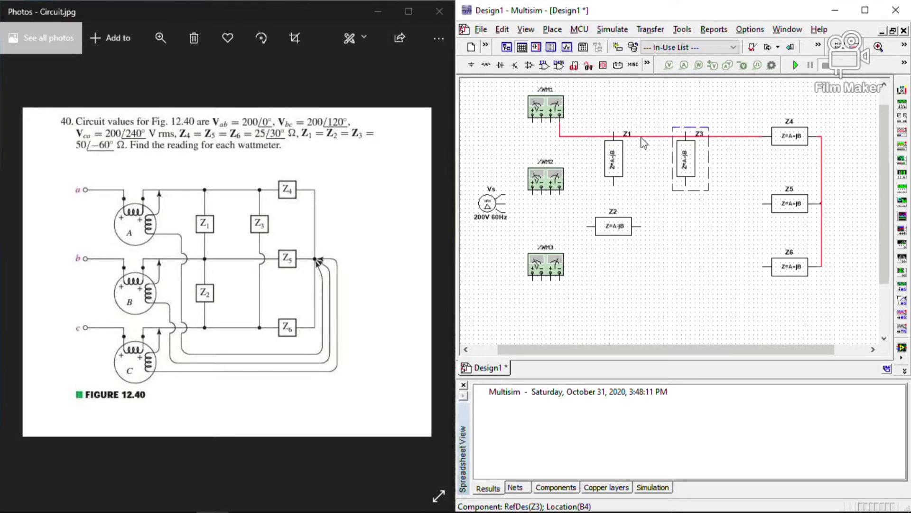
{"action": "left_click_drag", "start_coordinate": [790, 140], "coordinate": [790, 122]}
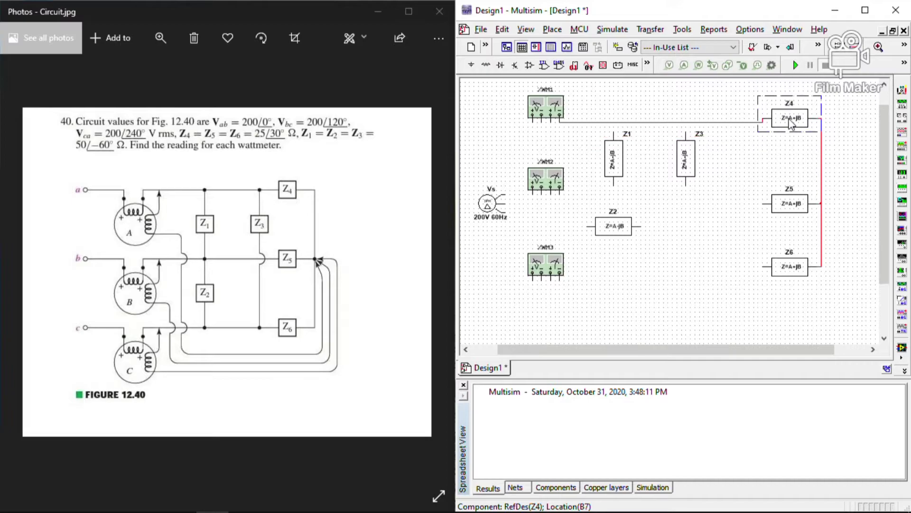
{"action": "key", "text": "ctrl+r"}
{"action": "key", "text": "ctrl+z"}
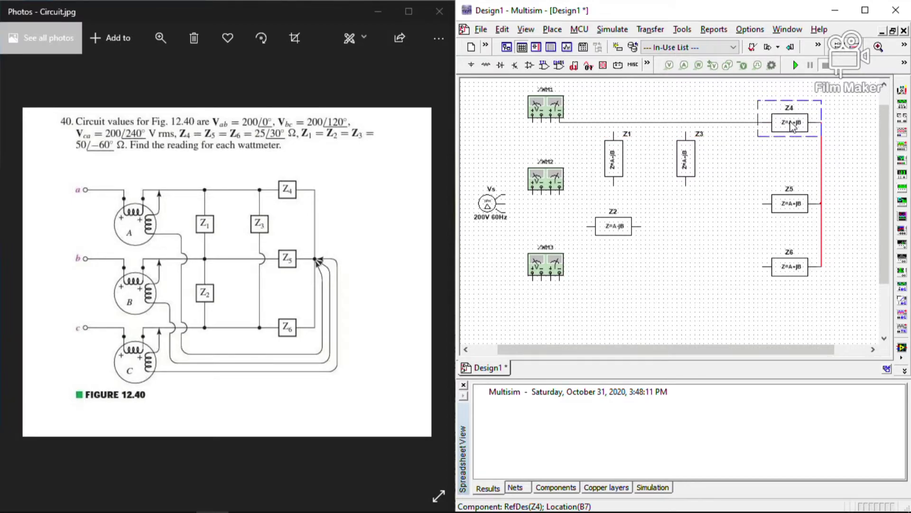
Stand Z2 upright and shift it slightly lower.
{"action": "left_click", "coordinate": [619, 172]}
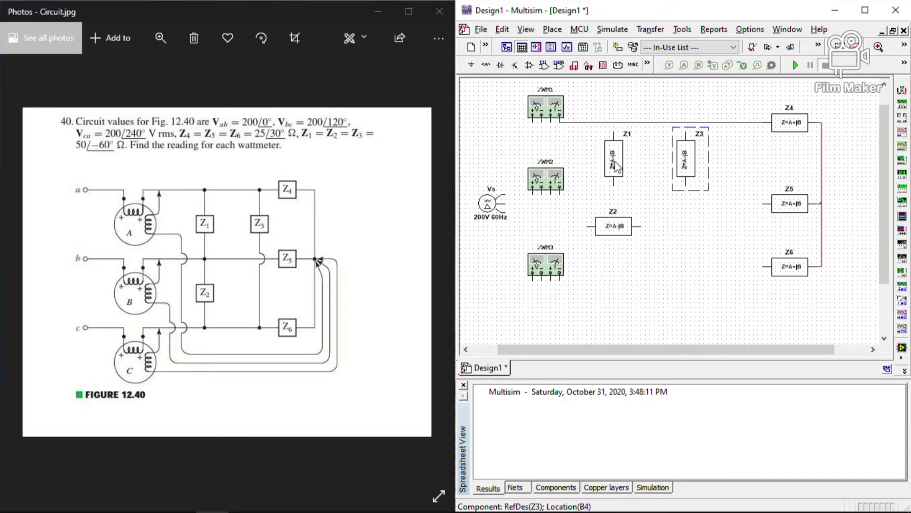
{"action": "left_click", "coordinate": [552, 188]}
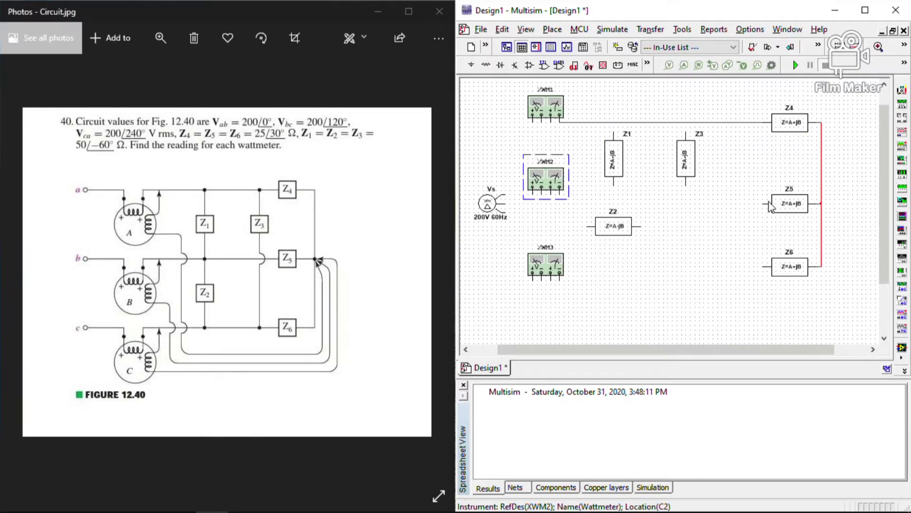
{"action": "left_click", "coordinate": [639, 226]}
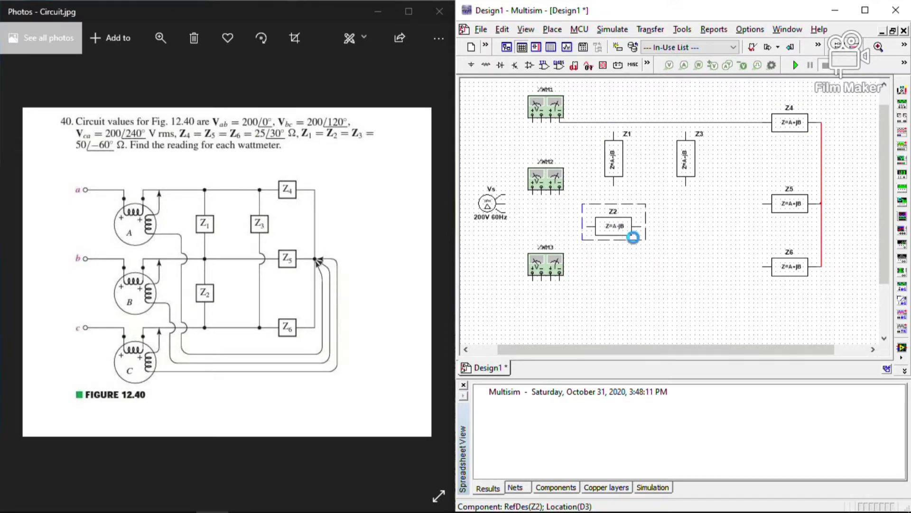
{"action": "key", "text": "ctrl+r"}
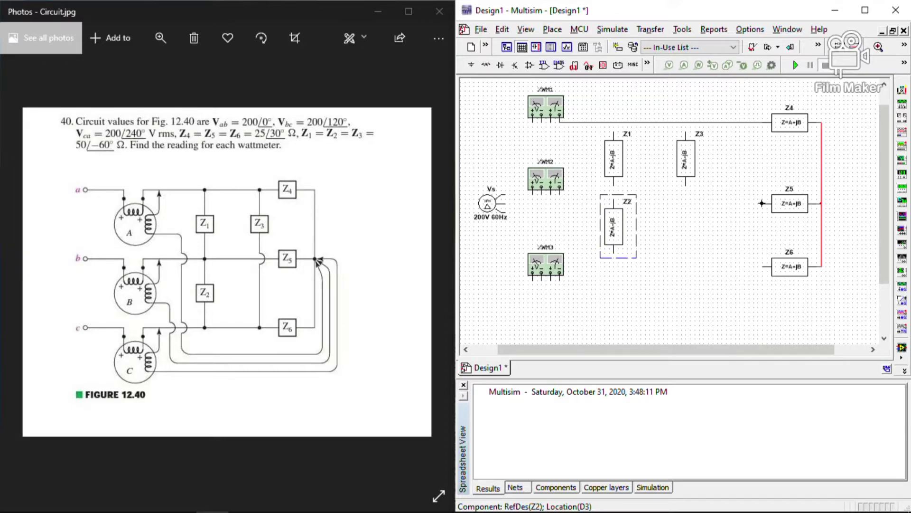
{"action": "left_click_drag", "start_coordinate": [616, 224], "coordinate": [616, 233]}
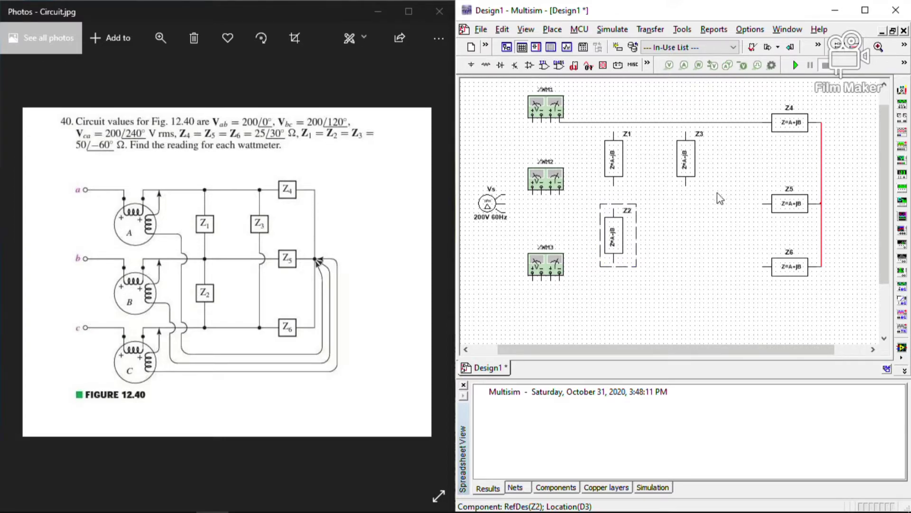
{"action": "left_click", "coordinate": [693, 214]}
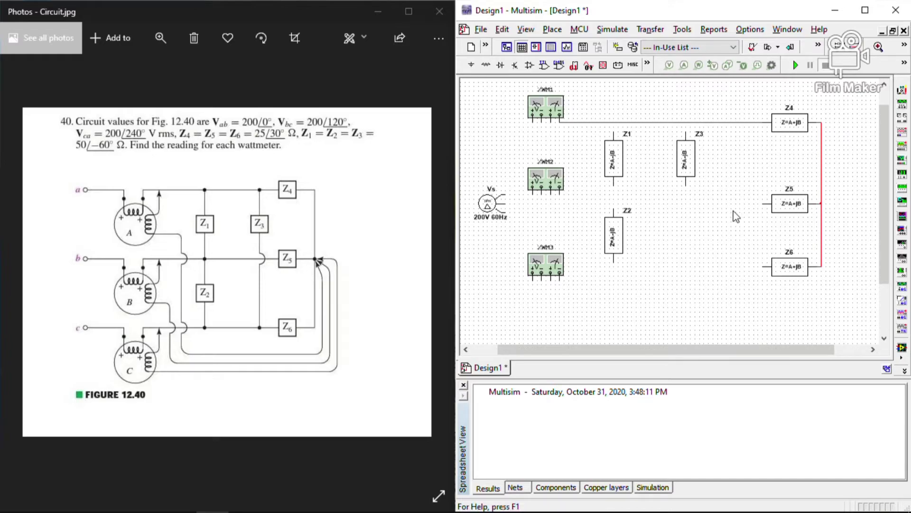
Wire Z5's left end to XWM2, then nudge Z1 and Z3 down onto the wires.
{"action": "left_click", "coordinate": [763, 203]}
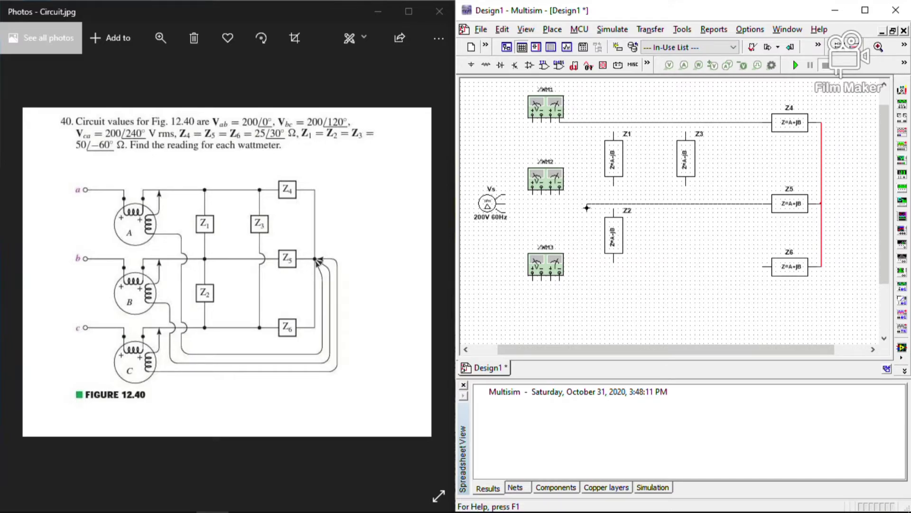
{"action": "left_click", "coordinate": [558, 195]}
{"action": "left_click_drag", "start_coordinate": [615, 173], "coordinate": [616, 177]}
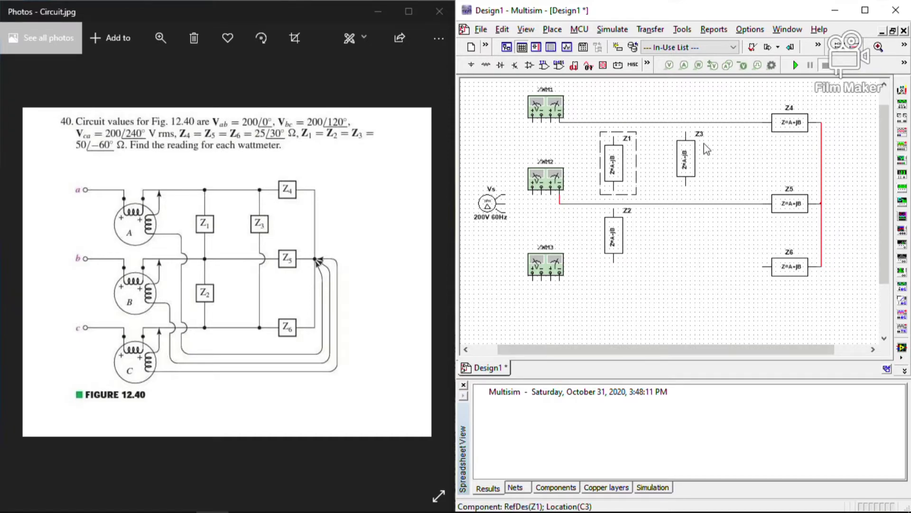
{"action": "left_click", "coordinate": [689, 165]}
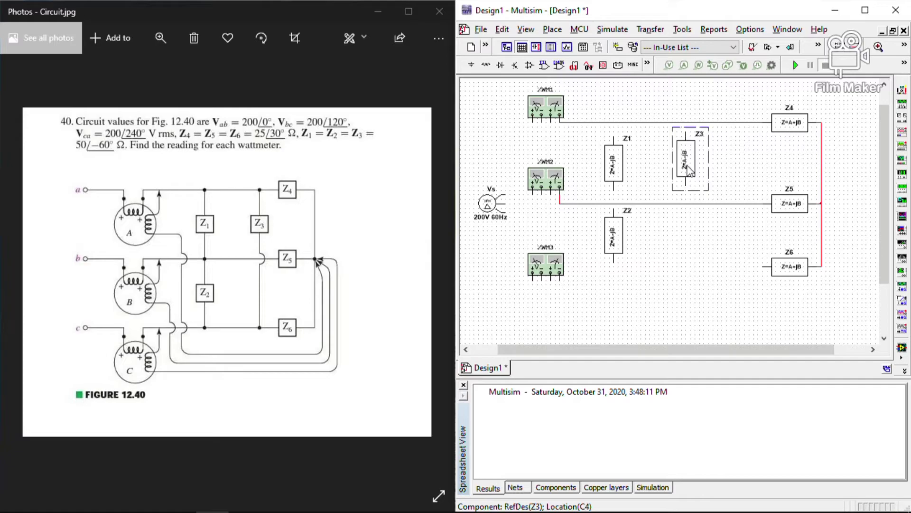
{"action": "left_click_drag", "start_coordinate": [689, 169], "coordinate": [689, 174]}
{"action": "left_click", "coordinate": [613, 242]}
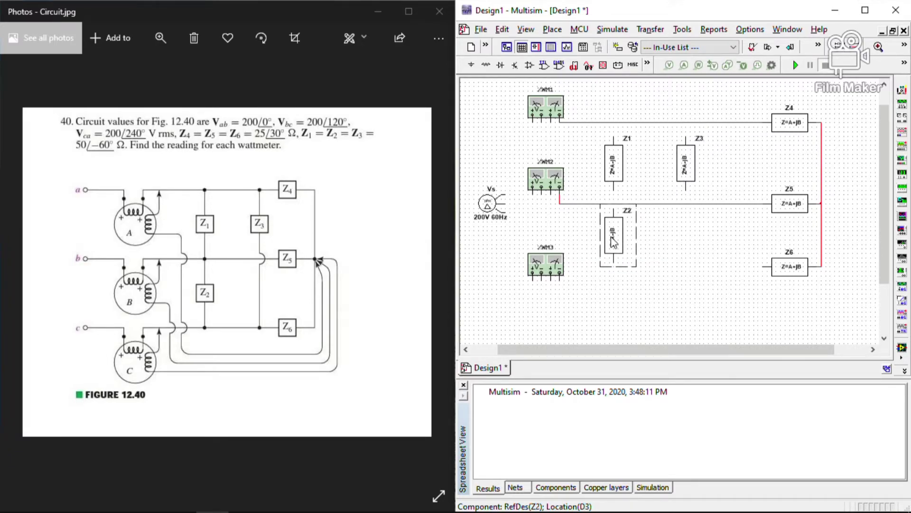
Wire XWM3's lower pin to Z6's left end, and drop Z6 so the wire runs straight.
{"action": "left_click", "coordinate": [535, 238]}
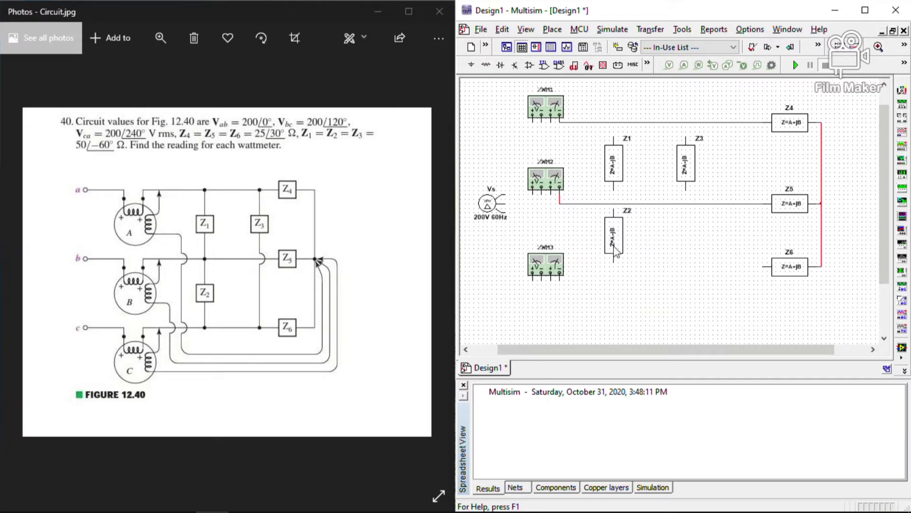
{"action": "left_click", "coordinate": [560, 280]}
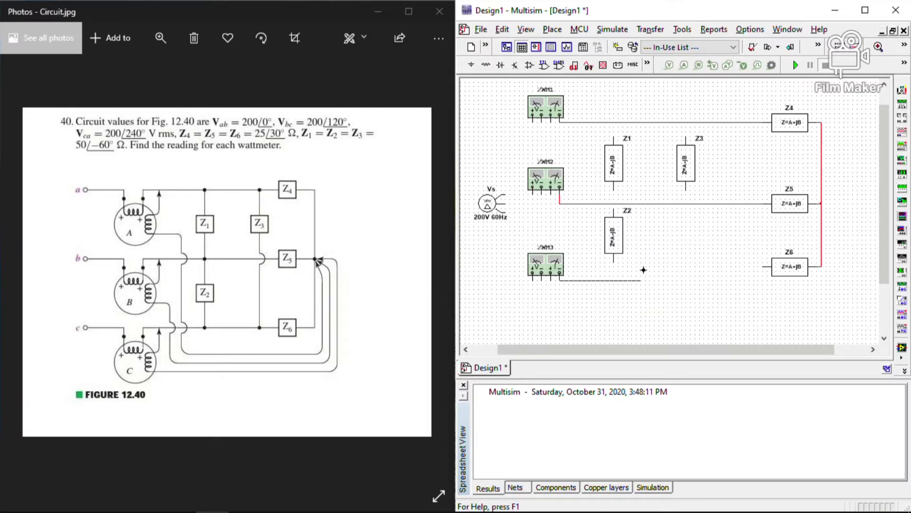
{"action": "left_click", "coordinate": [763, 268]}
{"action": "left_click", "coordinate": [785, 278]}
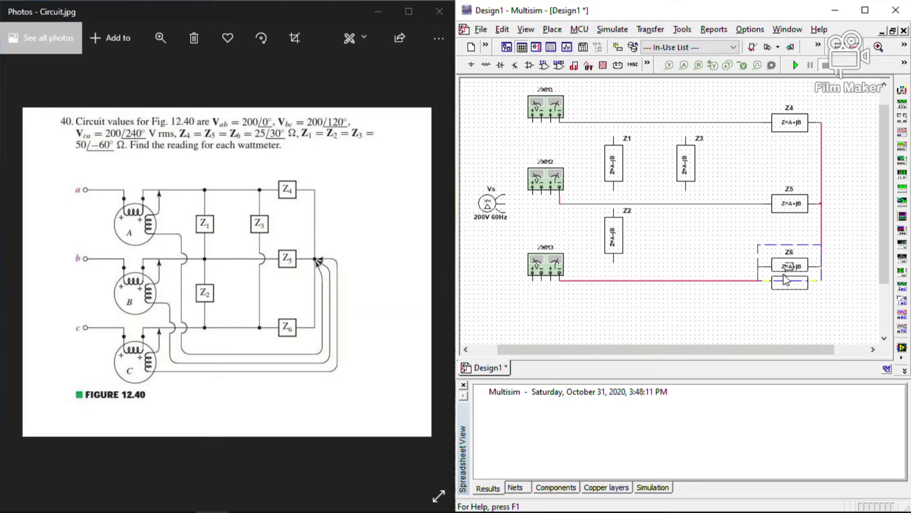
{"action": "left_click_drag", "start_coordinate": [784, 281], "coordinate": [780, 295]}
{"action": "left_click", "coordinate": [744, 240]}
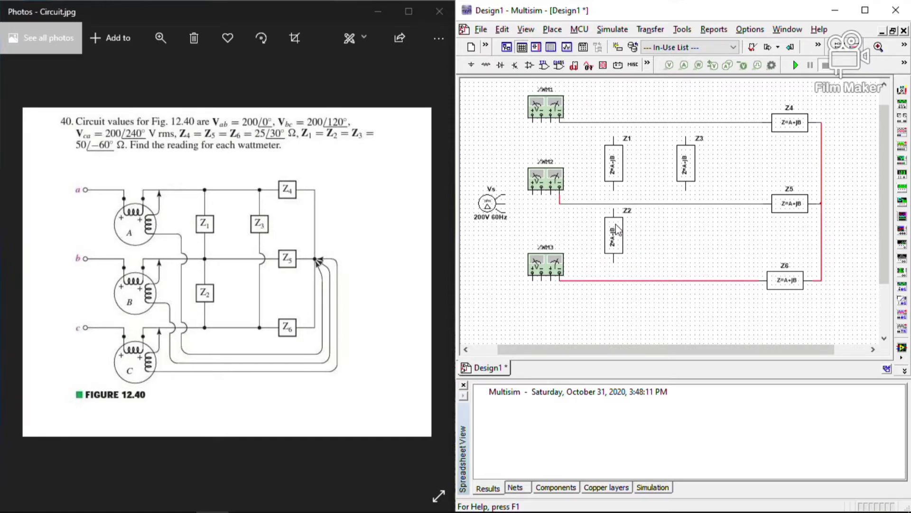
Reposition Z5 onto XWM2's wire, and adjust XWM3's position.
{"action": "left_click", "coordinate": [786, 209]}
{"action": "left_click_drag", "start_coordinate": [785, 210], "coordinate": [790, 202]}
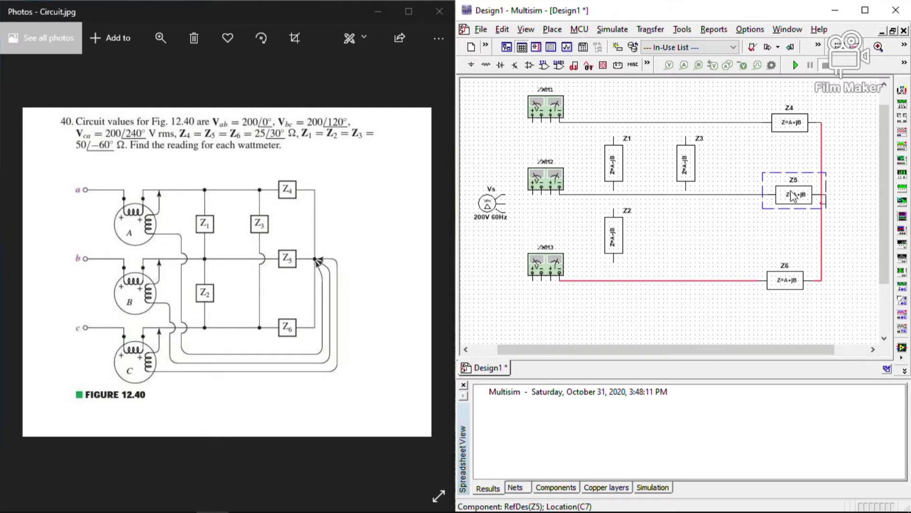
{"action": "left_click_drag", "start_coordinate": [794, 197], "coordinate": [791, 209]}
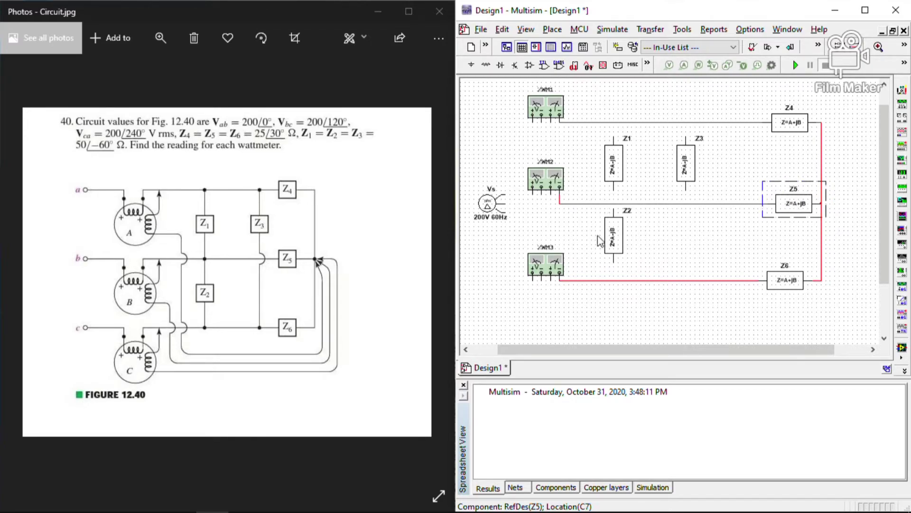
{"action": "left_click_drag", "start_coordinate": [556, 268], "coordinate": [554, 255]}
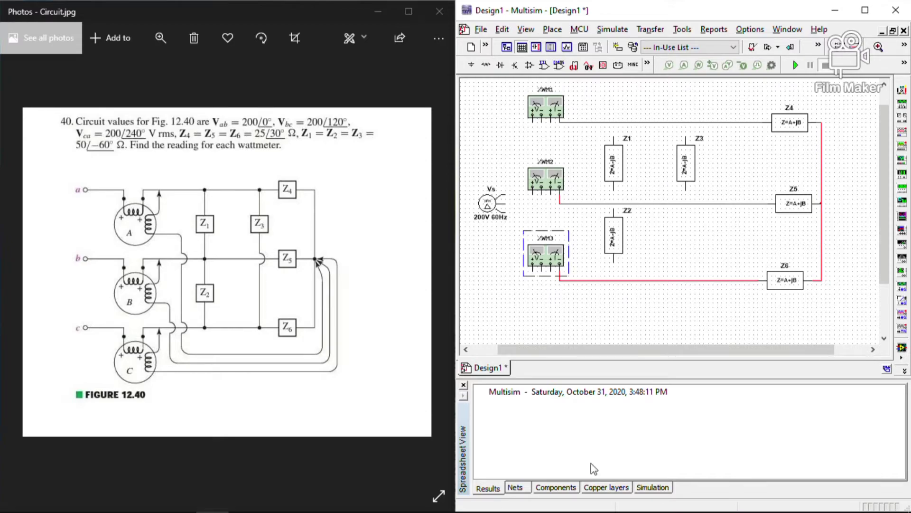
Connect Z2's lower pin to the red line wire, and join the Z1–Z2 column onto it.
{"action": "mouse_move", "coordinate": [483, 512]}
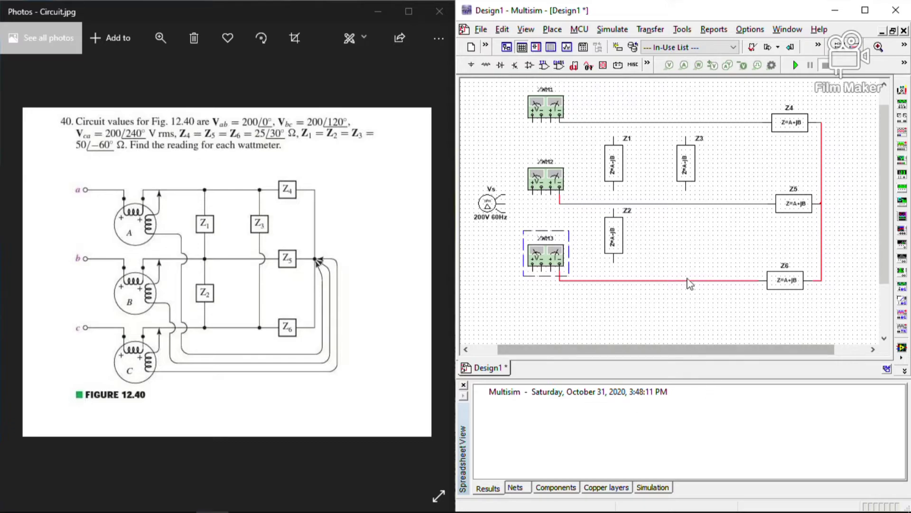
{"action": "left_click", "coordinate": [616, 267]}
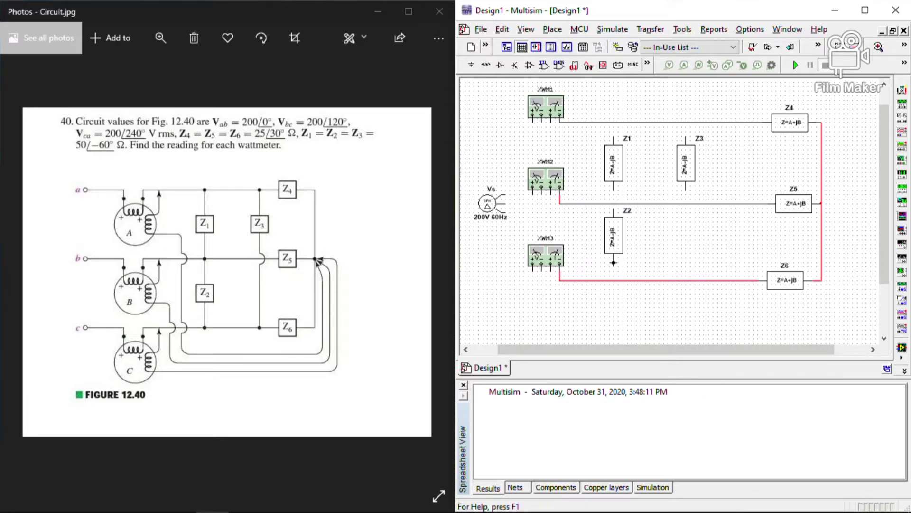
{"action": "left_click", "coordinate": [613, 280]}
{"action": "left_click", "coordinate": [613, 203]}
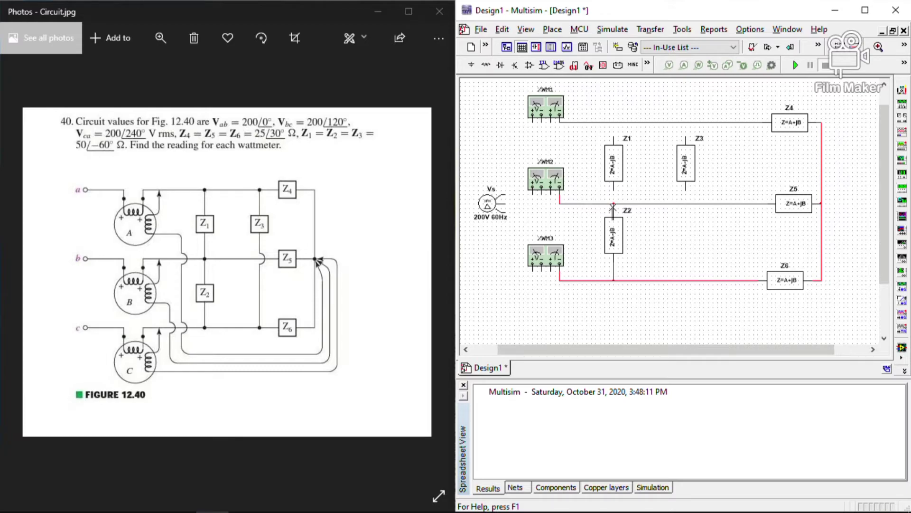
Connect Z3's lower pin to the red Z6 wire and its top pin to the top line.
{"action": "left_click", "coordinate": [686, 192]}
{"action": "left_click", "coordinate": [686, 281]}
{"action": "left_click", "coordinate": [688, 123]}
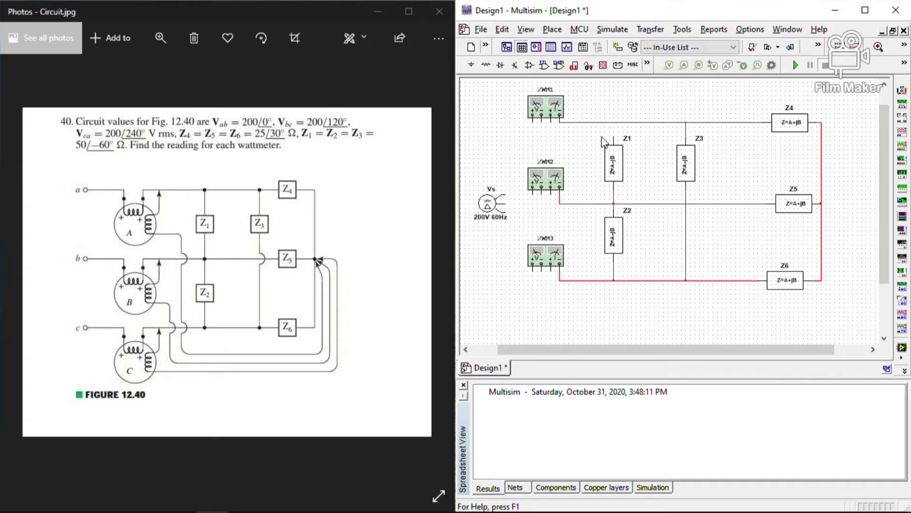
{"action": "left_click", "coordinate": [551, 121]}
{"action": "left_click", "coordinate": [551, 122]}
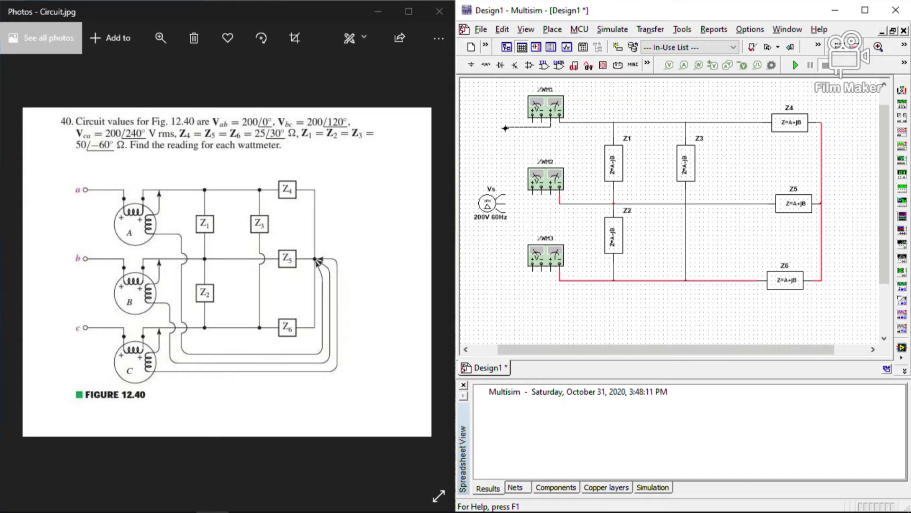
Wire XWM1 and XWM3 to the Vs terminals, and Vs's right terminal to XWM2.
{"action": "left_click", "coordinate": [505, 194]}
{"action": "left_click", "coordinate": [504, 214]}
{"action": "left_click", "coordinate": [507, 205]}
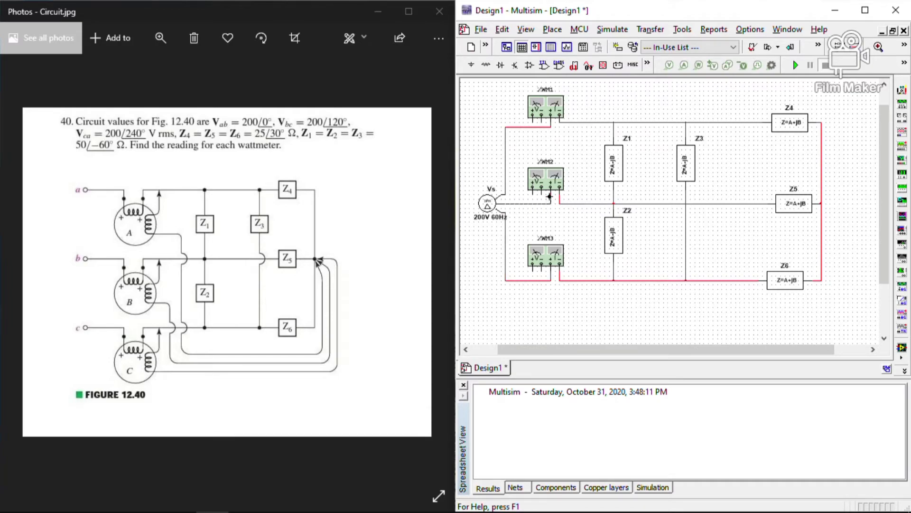
{"action": "left_click", "coordinate": [551, 191]}
Route the XWM1, XWM3 and XWM2 return wires to the common node at Z5's right end.
{"action": "left_click", "coordinate": [541, 123]}
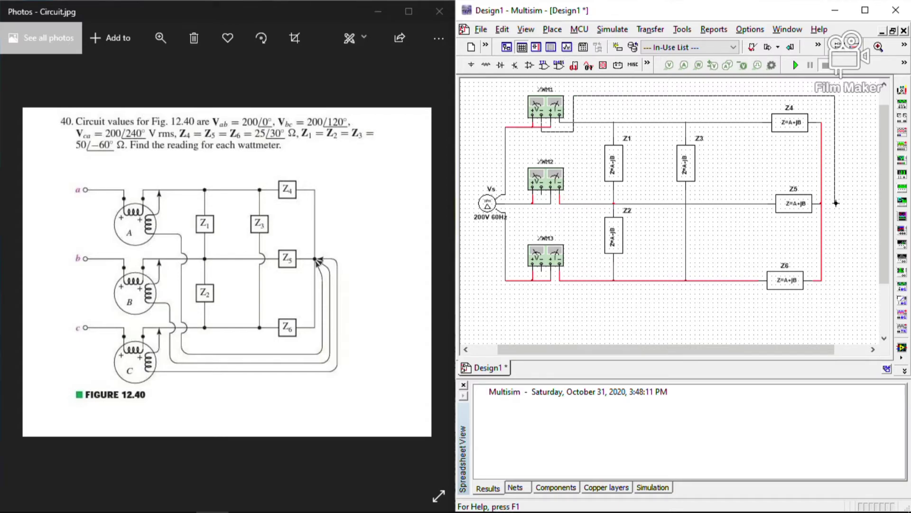
{"action": "left_click", "coordinate": [823, 204]}
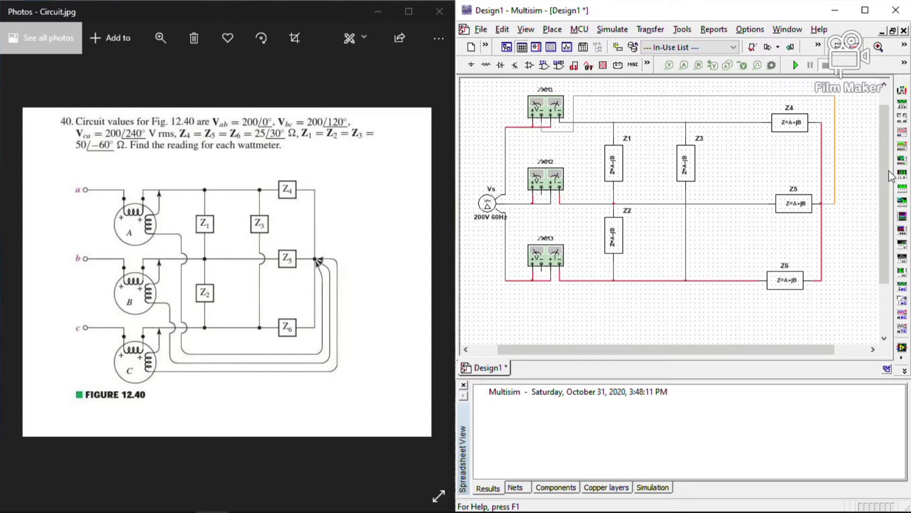
{"action": "left_click", "coordinate": [541, 278]}
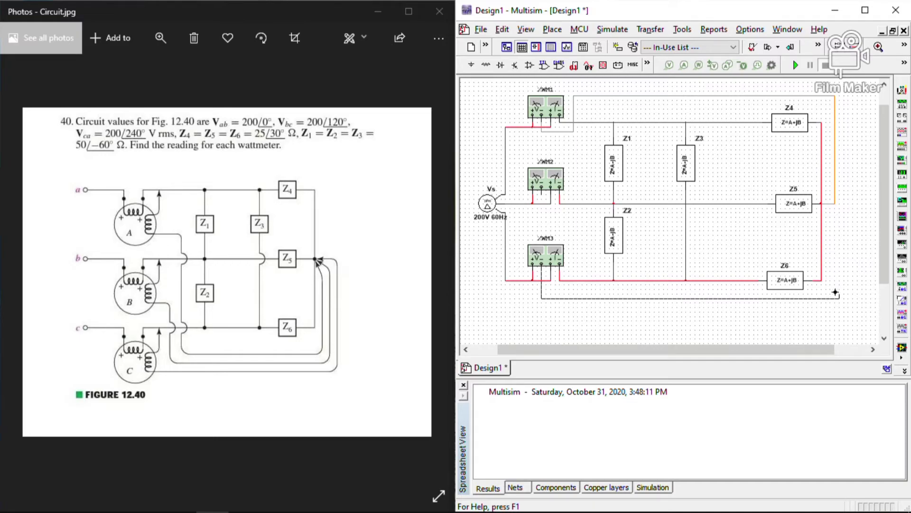
{"action": "key", "text": "Escape"}
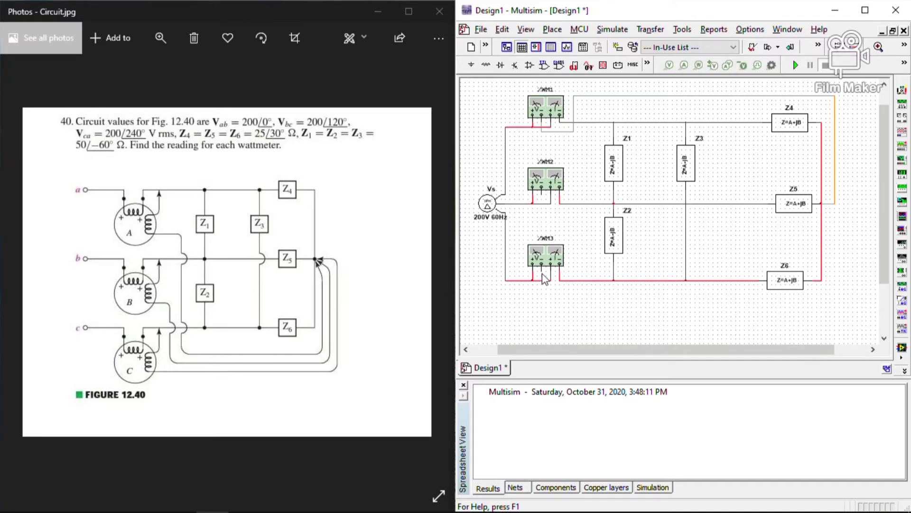
{"action": "left_click", "coordinate": [542, 278]}
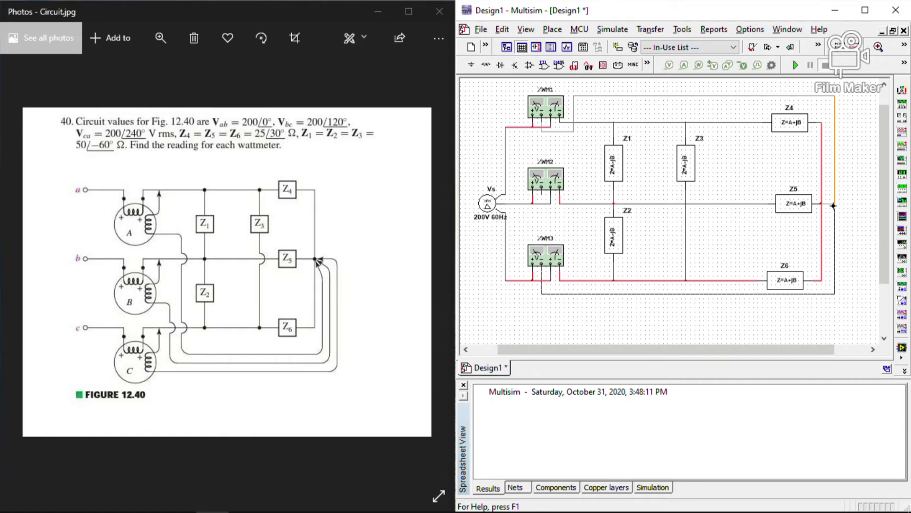
{"action": "left_click", "coordinate": [833, 204]}
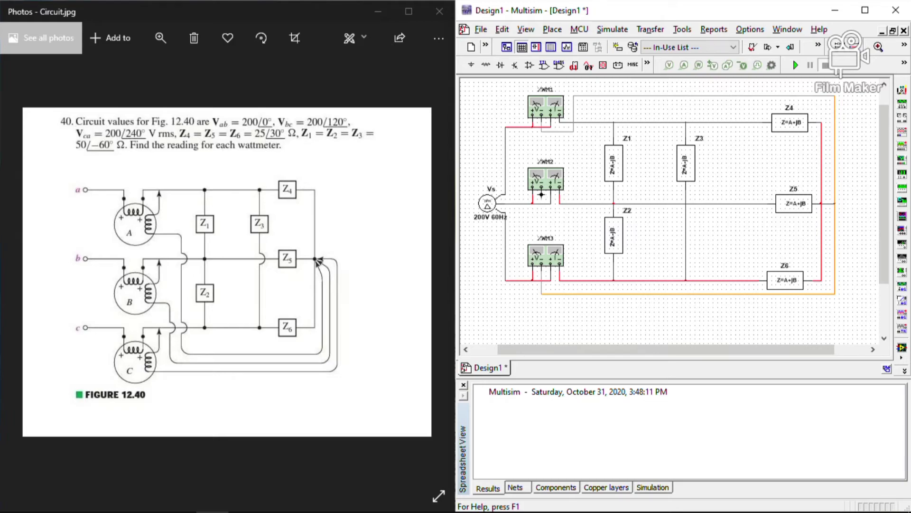
{"action": "left_click", "coordinate": [584, 218]}
{"action": "left_click", "coordinate": [584, 293]}
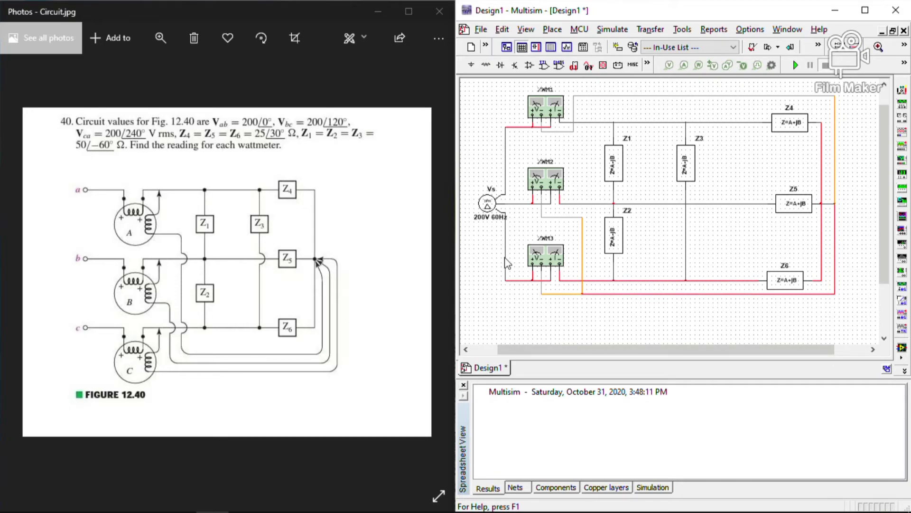
After a trial run warns of no ground, pick GROUND from the Sources group.
{"action": "left_click", "coordinate": [796, 65]}
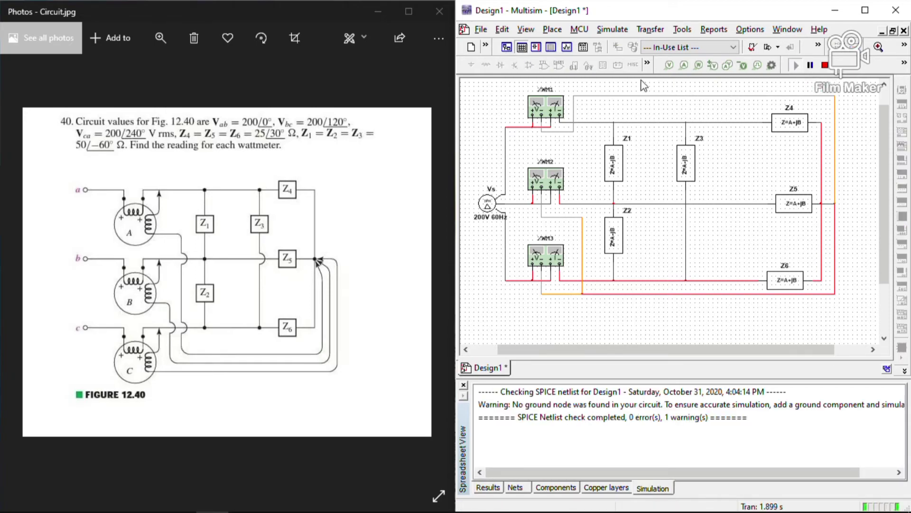
{"action": "left_click", "coordinate": [825, 65]}
{"action": "key", "text": "ctrl+w"}
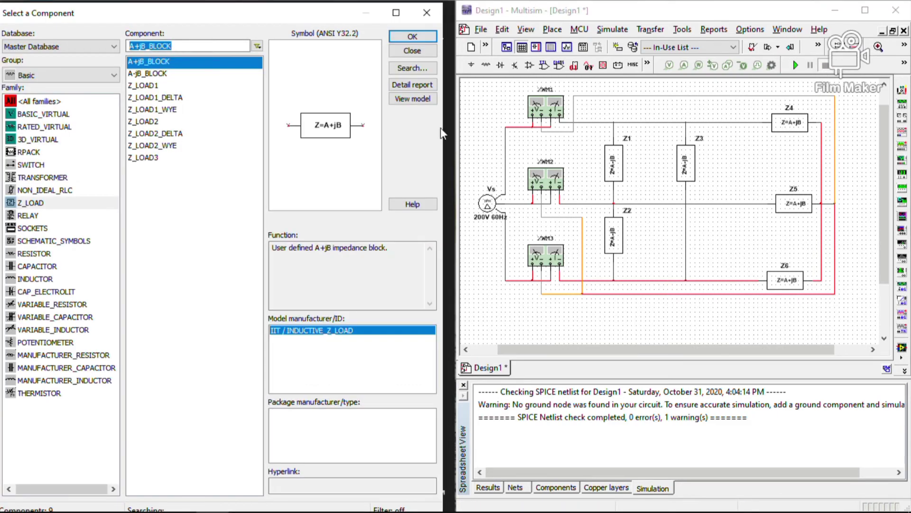
{"action": "left_click", "coordinate": [53, 80]}
{"action": "left_click", "coordinate": [47, 111]}
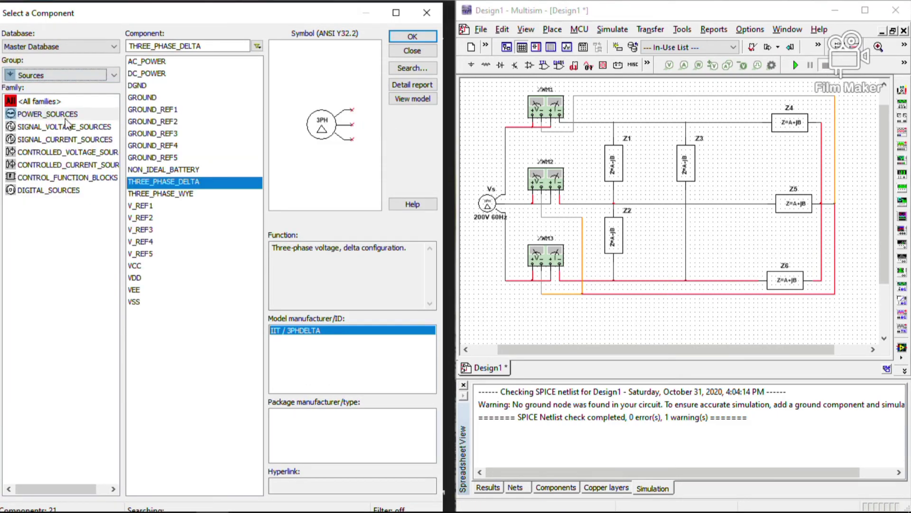
{"action": "left_click", "coordinate": [64, 116]}
{"action": "left_click", "coordinate": [149, 98]}
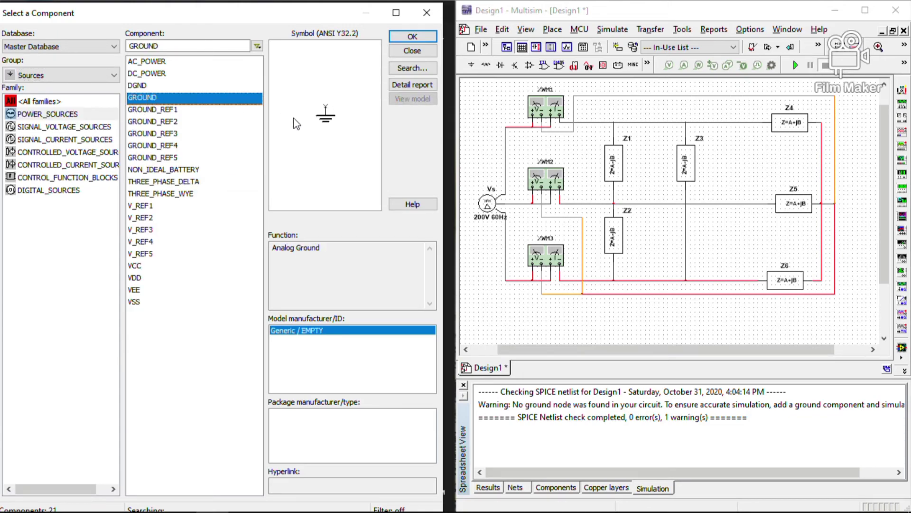
{"action": "left_click", "coordinate": [414, 37]}
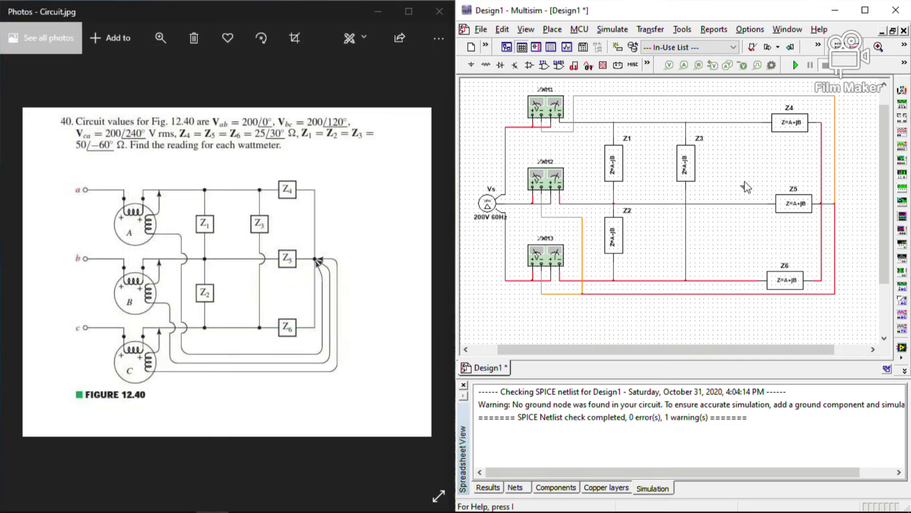
Place the ground at Z5's right end and rerun the simulation.
{"action": "left_click", "coordinate": [843, 203]}
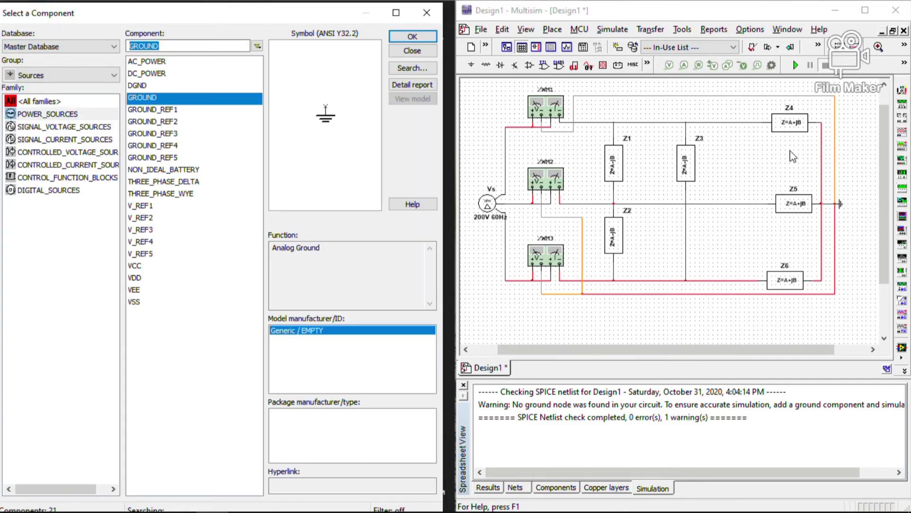
{"action": "left_click", "coordinate": [412, 36]}
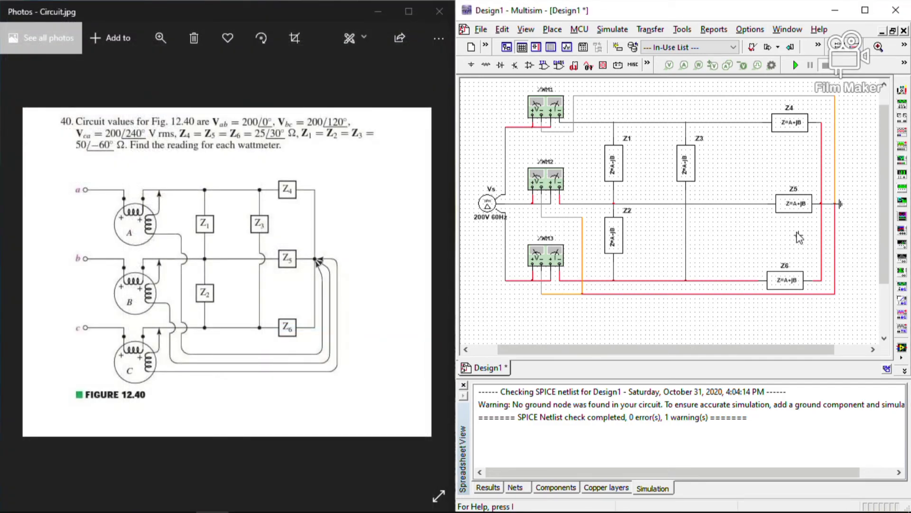
{"action": "left_click", "coordinate": [796, 65]}
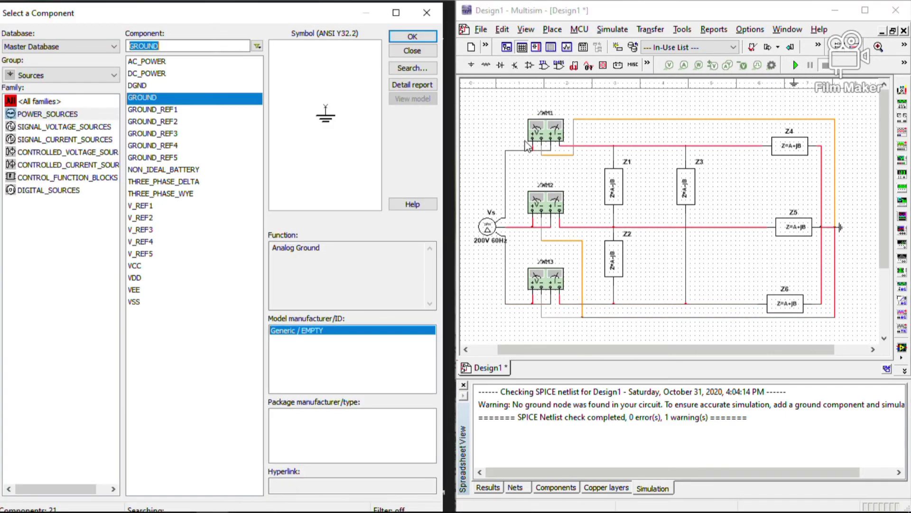
Open the XWM2, XWM1 and XWM3 reading panels, line them up at the screen top, and minimize the circuit picture.
{"action": "left_click", "coordinate": [537, 138]}
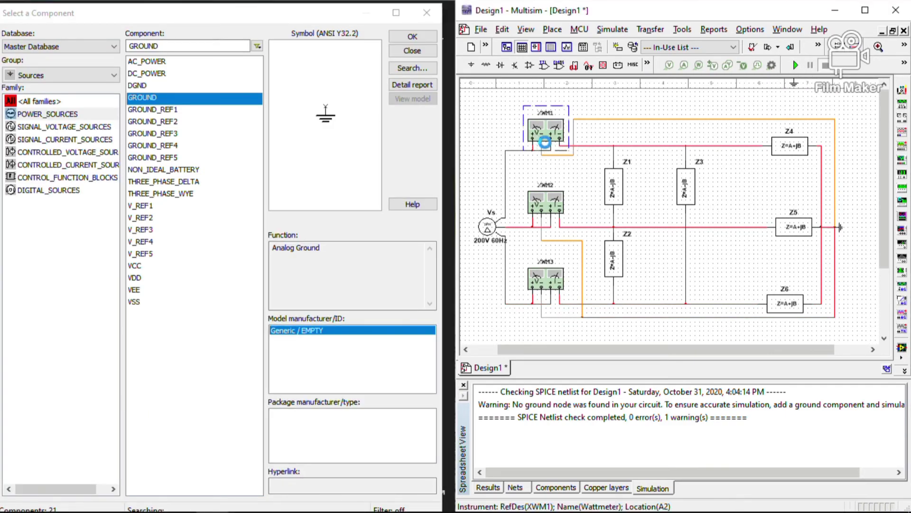
{"action": "double_click", "coordinate": [553, 200]}
{"action": "left_click_drag", "start_coordinate": [684, 225], "coordinate": [684, 22]}
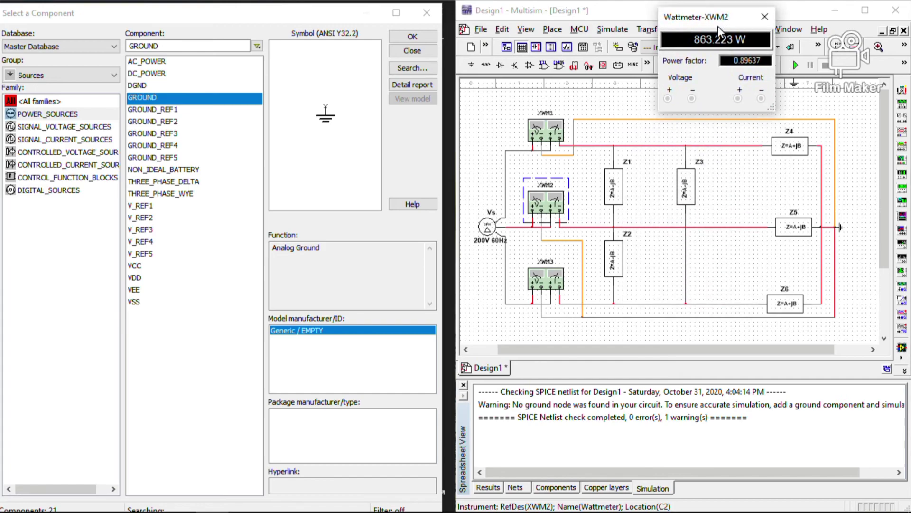
{"action": "double_click", "coordinate": [546, 129]}
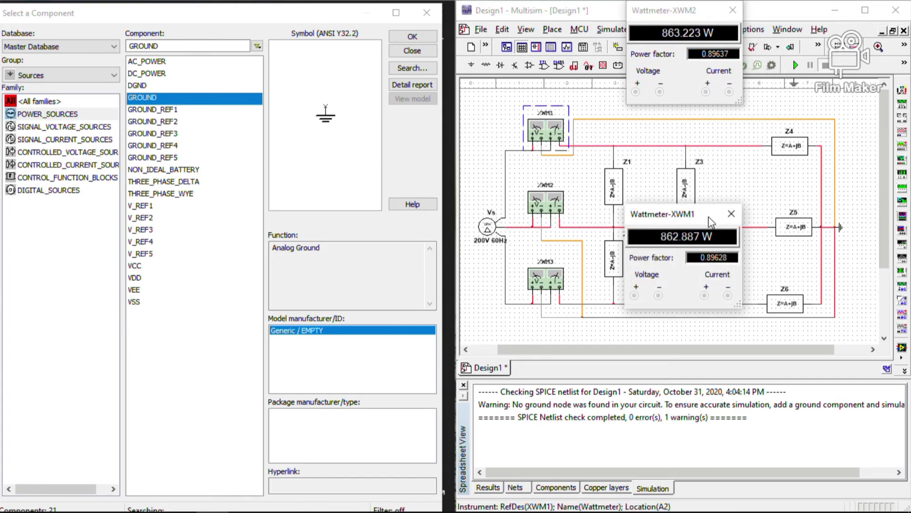
{"action": "left_click_drag", "start_coordinate": [712, 220], "coordinate": [592, 16]}
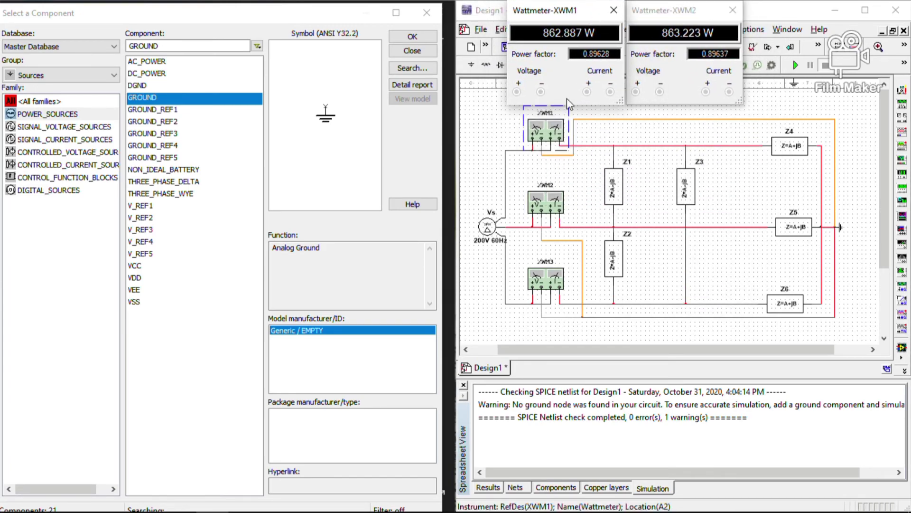
{"action": "double_click", "coordinate": [553, 282]}
{"action": "left_click_drag", "start_coordinate": [677, 215], "coordinate": [799, 5]}
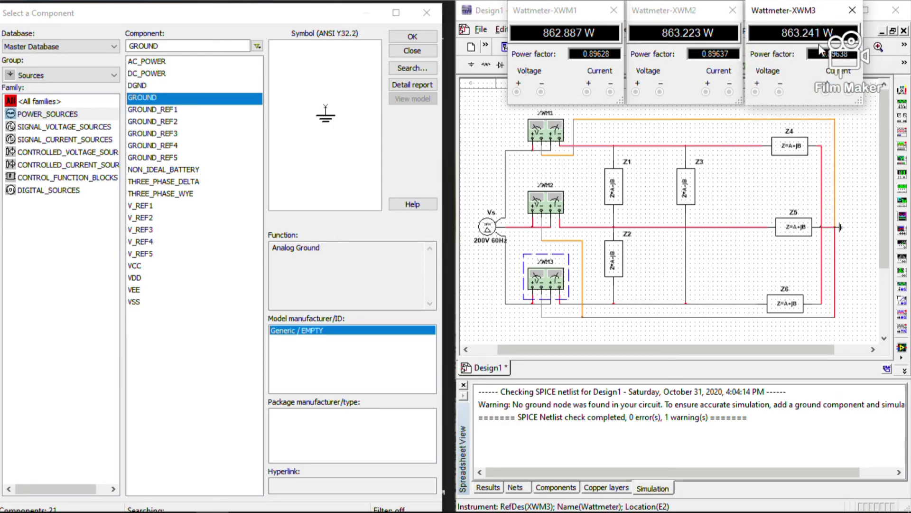
{"action": "key", "text": "alt+Tab"}
{"action": "left_click", "coordinate": [379, 7]}
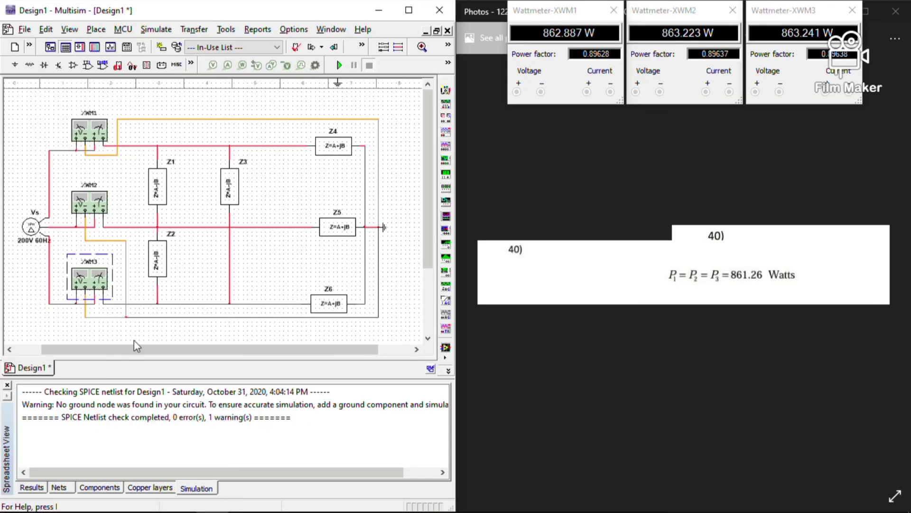
Arrange the three wattmeter readings just above the 861.26 W answer line for comparison.
{"action": "left_click_drag", "start_coordinate": [601, 19], "coordinate": [566, 144]}
{"action": "left_click", "coordinate": [667, 17]}
{"action": "left_click_drag", "start_coordinate": [667, 17], "coordinate": [631, 137]}
{"action": "left_click_drag", "start_coordinate": [792, 16], "coordinate": [755, 137]}
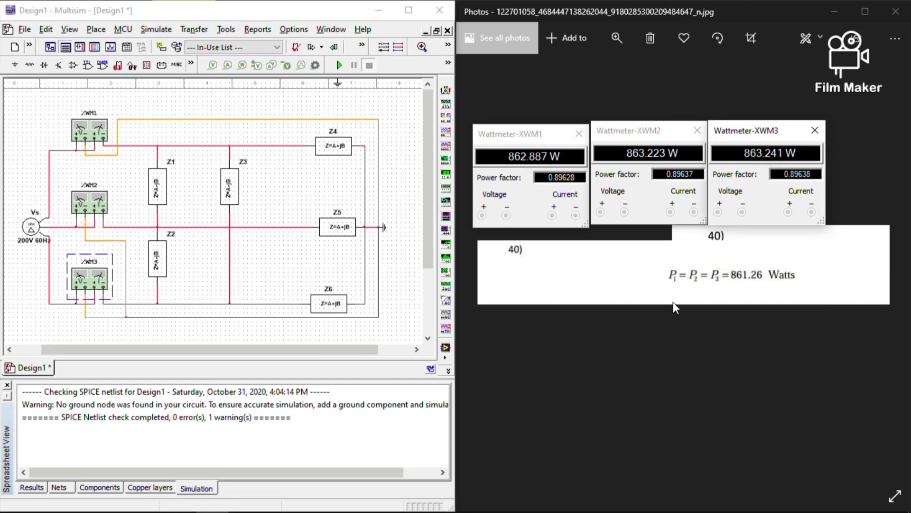
{"action": "left_click", "coordinate": [777, 285]}
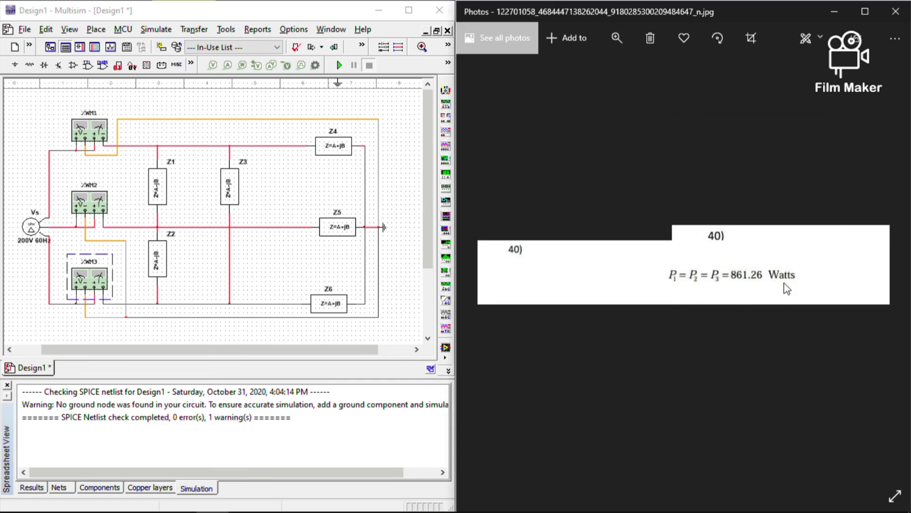
{"action": "left_click", "coordinate": [413, 305]}
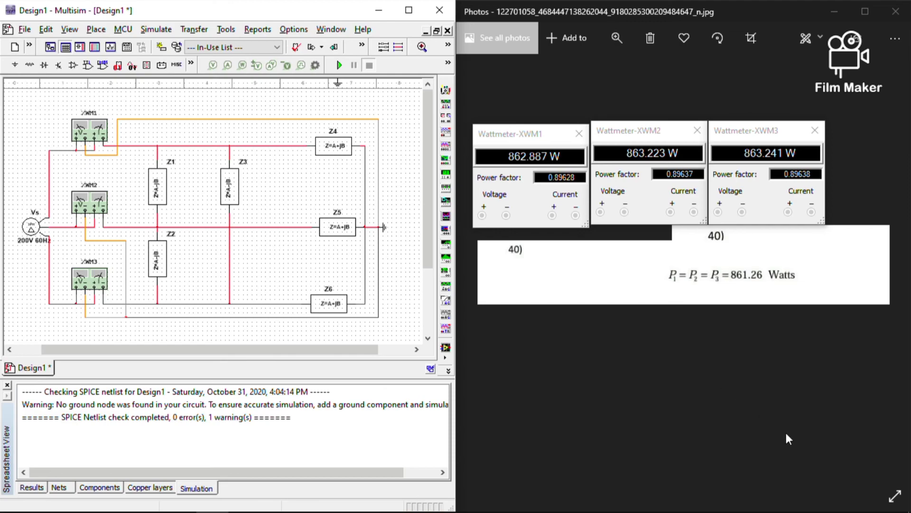